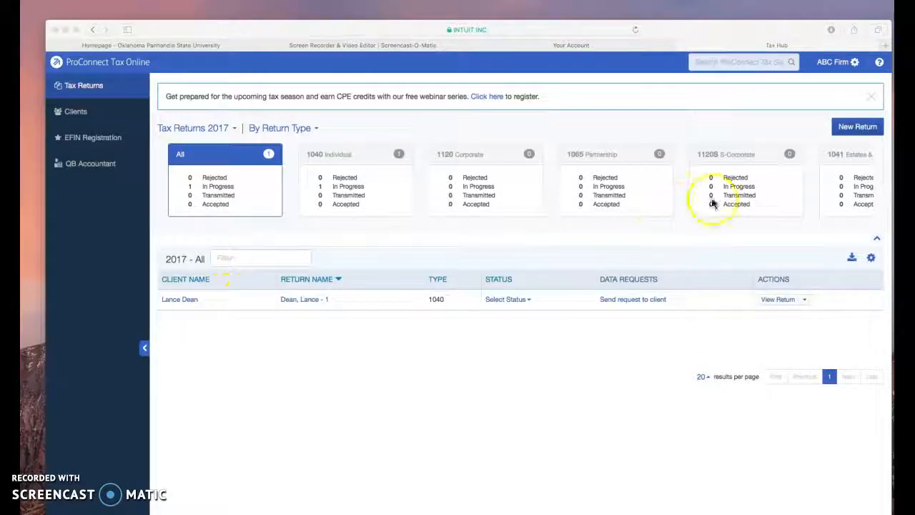
Step: Open the form for starting a new return, examine its client fields, and go back to the 2017 returns list
left_click(852, 133)
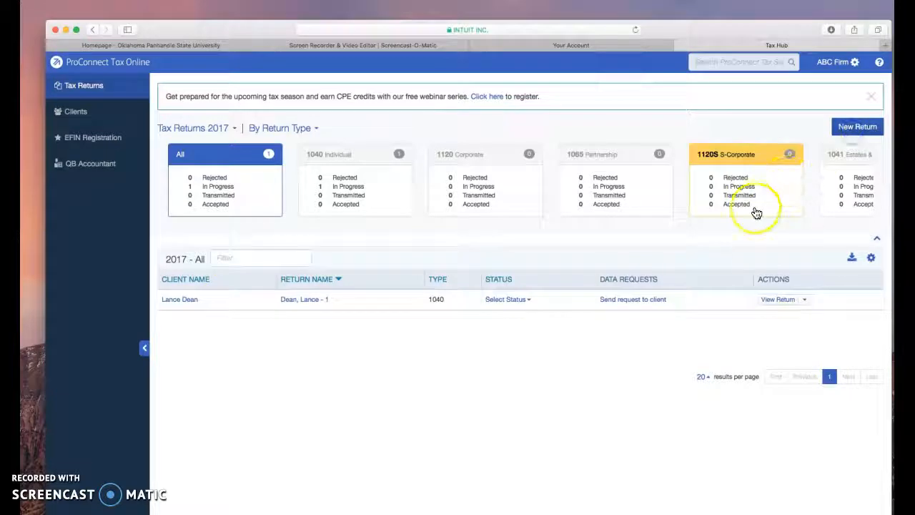
left_click(850, 133)
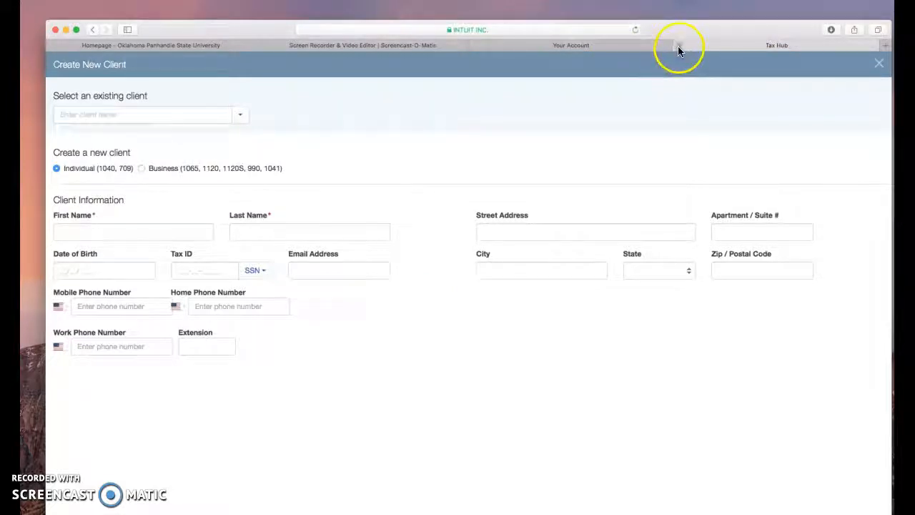
left_click(92, 30)
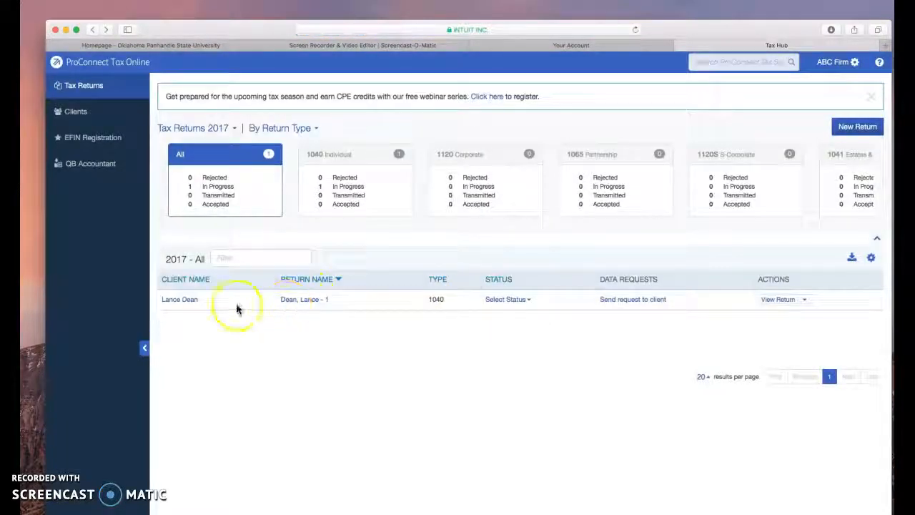
Step: Open the existing client's 2017 individual 1040 return for input and look through its input categories
left_click(181, 301)
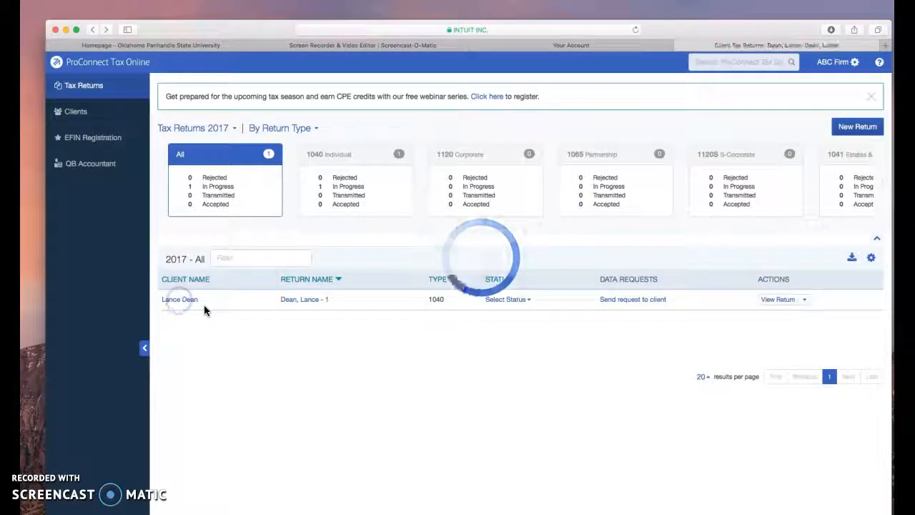
left_click(185, 321)
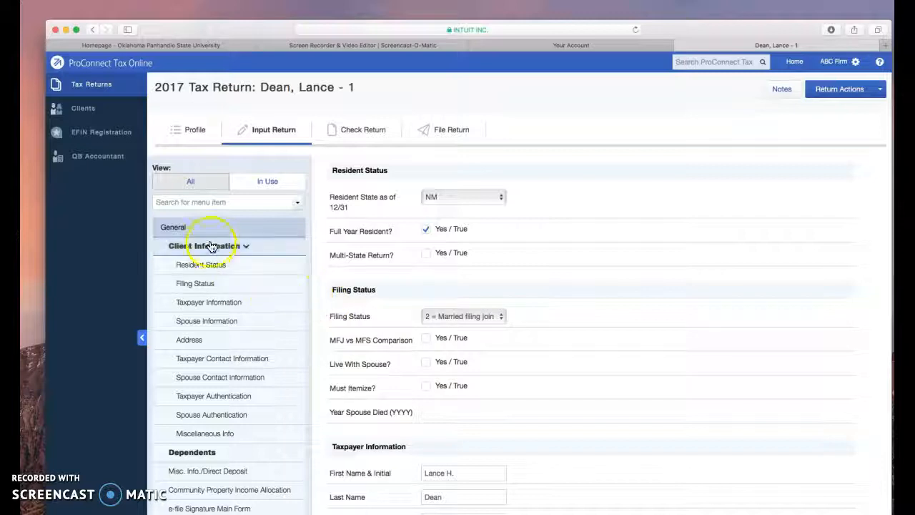
scroll(212, 404, "down", 5)
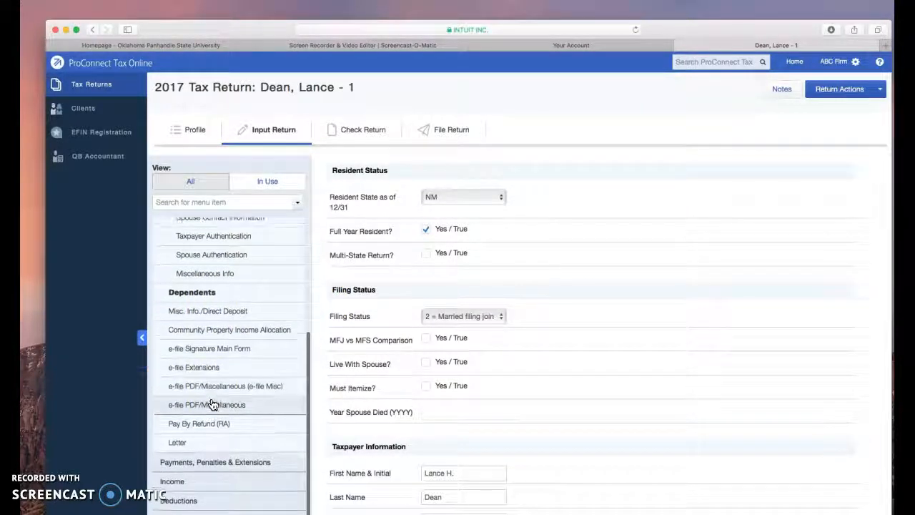
scroll(213, 405, "down", 1)
scroll(212, 401, "up", 6)
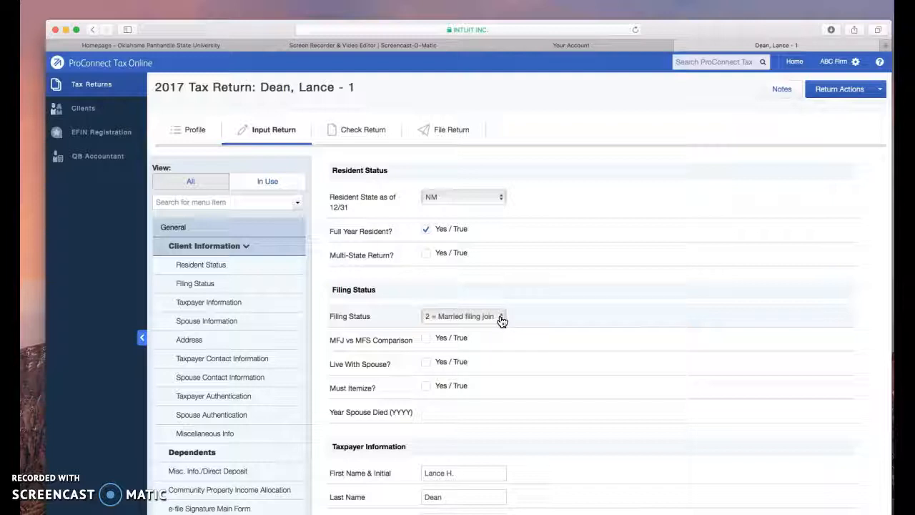
Step: Turn on the MFJ vs MFS comparison under Filing Status and review the taxpayer and spouse information
left_click(427, 342)
scroll(427, 345, "down", 5)
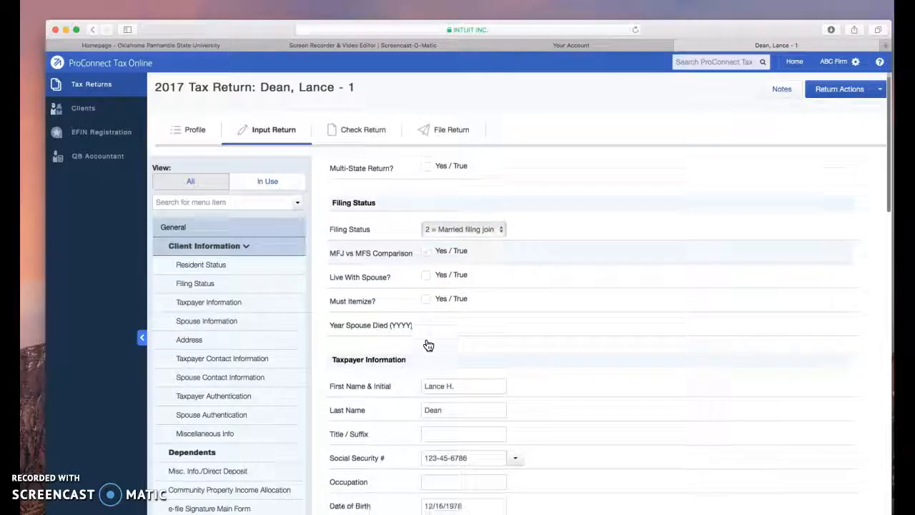
scroll(427, 345, "down", 2)
left_click(462, 322)
scroll(458, 360, "down", 3)
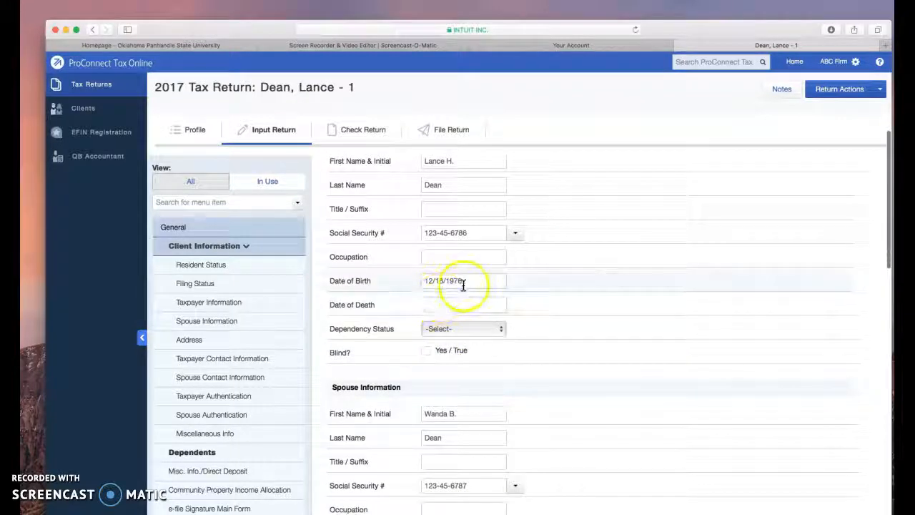
scroll(453, 337, "down", 3)
scroll(447, 334, "down", 3)
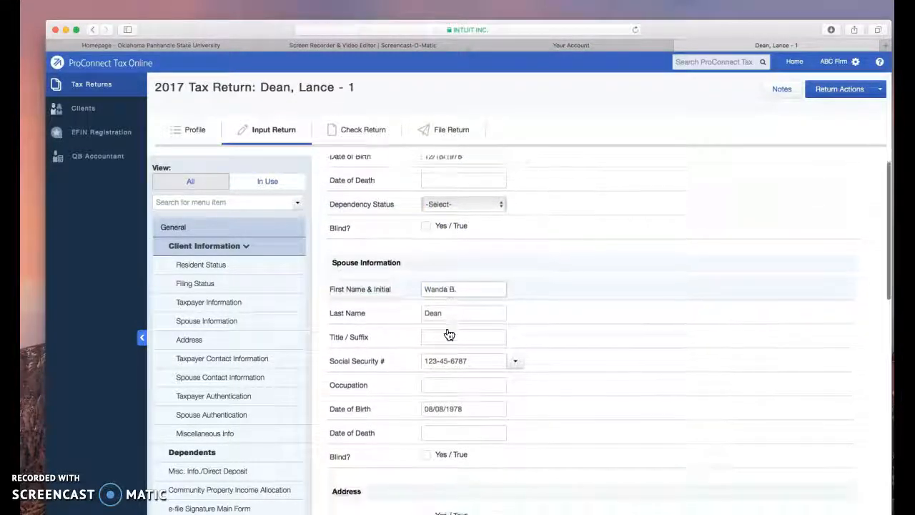
Step: Open the return's Dependents section and review the first dependent's general information
left_click(180, 247)
left_click(191, 266)
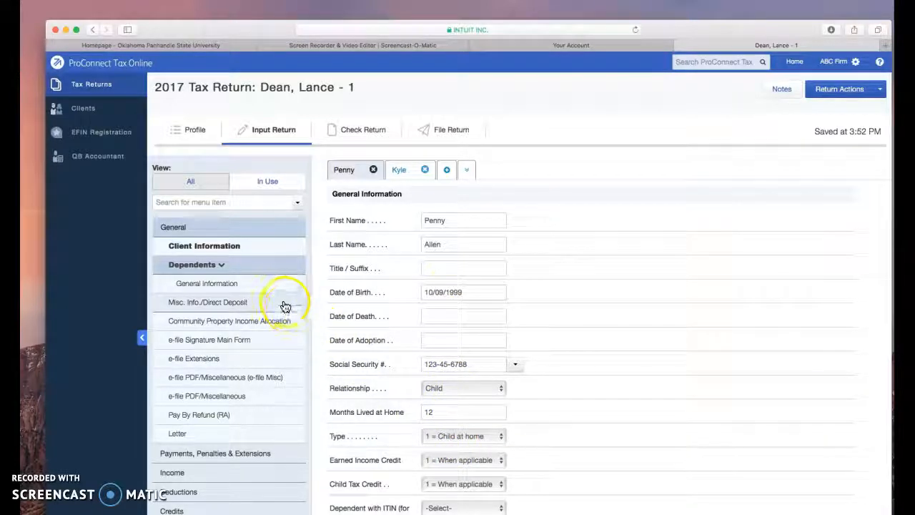
left_click(221, 266)
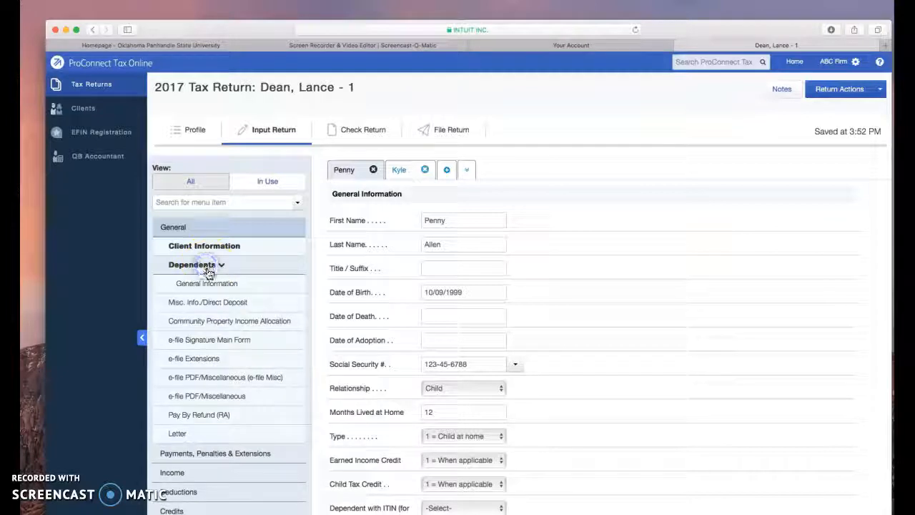
left_click(211, 265)
Step: Open the Wages, Salaries, Tips (W-2) income section and review the wages and withholding for the Yucca Chamber employer
left_click(206, 471)
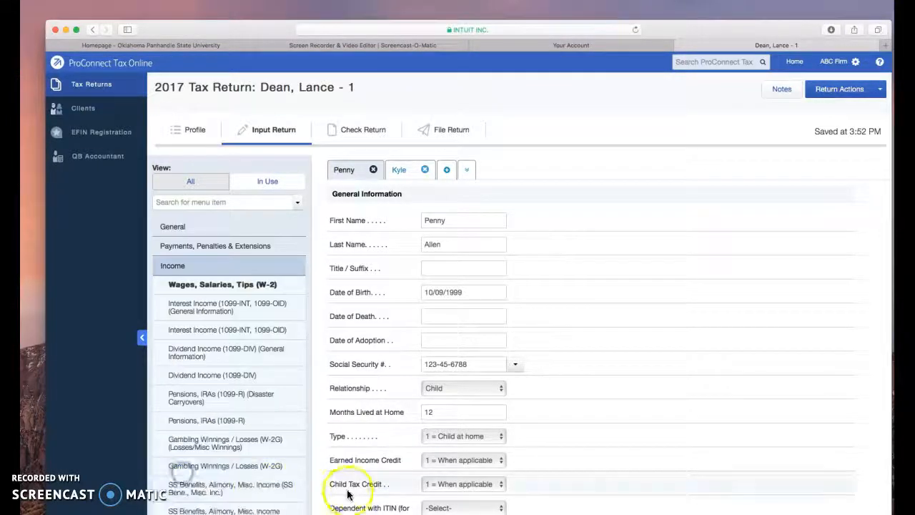
left_click(205, 286)
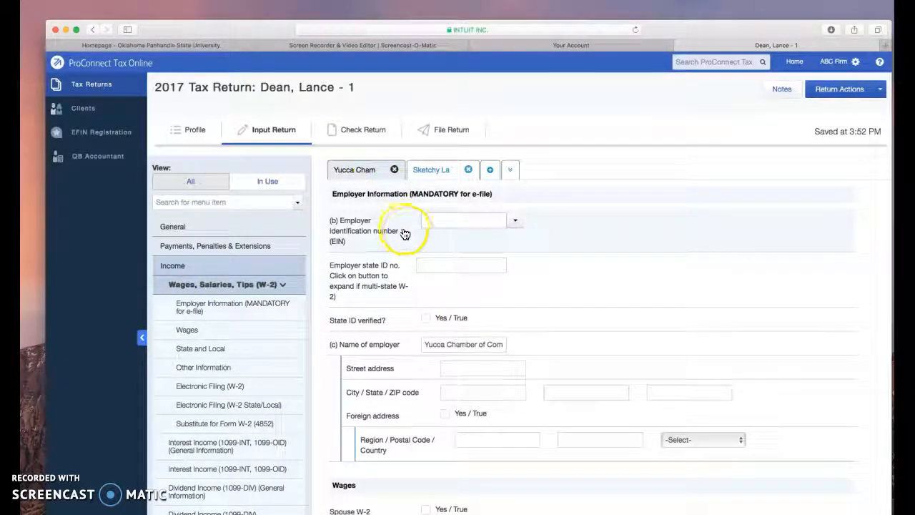
scroll(405, 233, "down", 5)
scroll(404, 233, "down", 7)
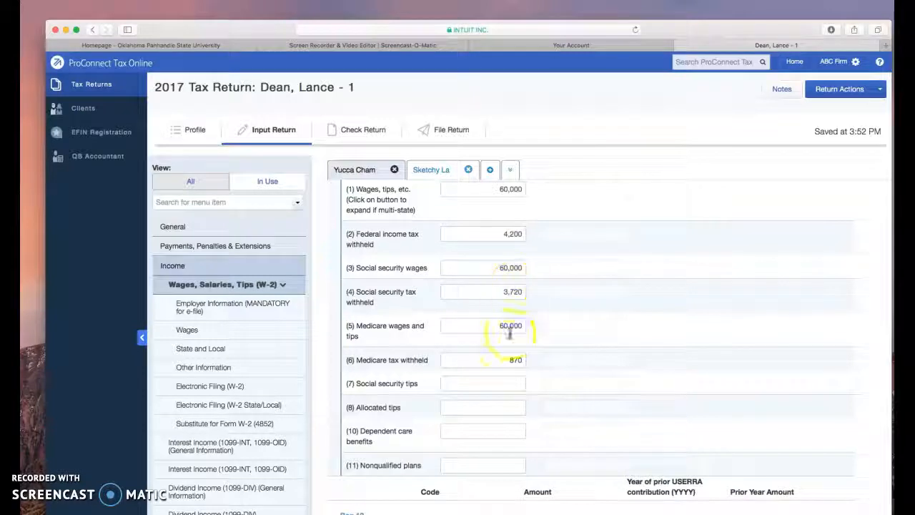
scroll(509, 373, "up", 3)
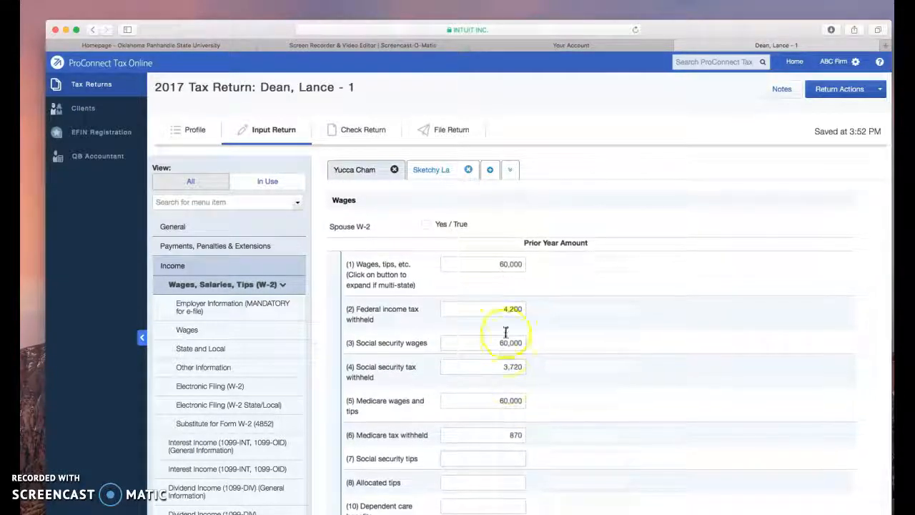
Step: Switch to the Sketchy Law Firm W-2 and review the spouse's wages and tax withholding amounts
left_click(441, 169)
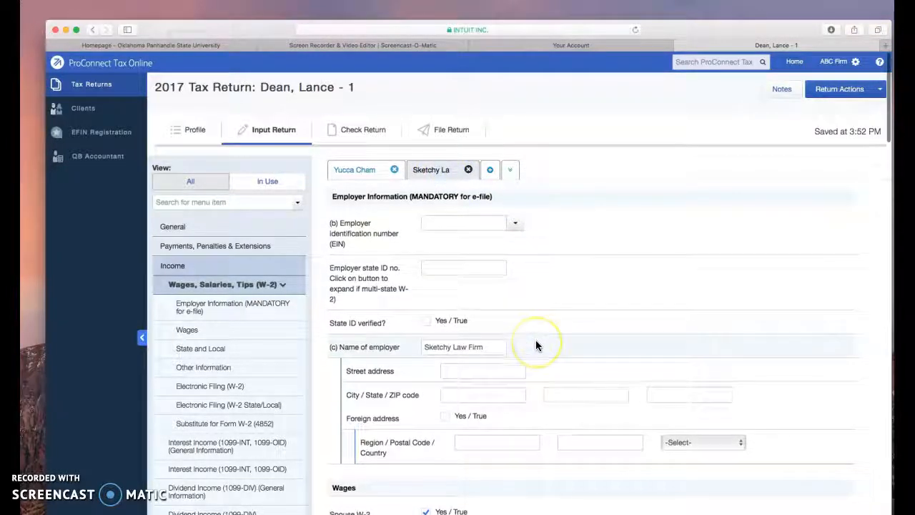
scroll(536, 346, "down", 5)
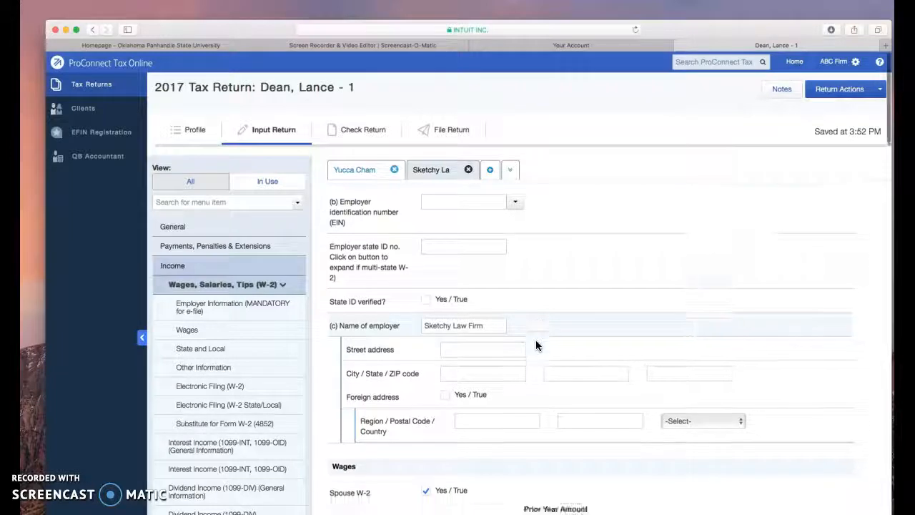
scroll(537, 346, "down", 4)
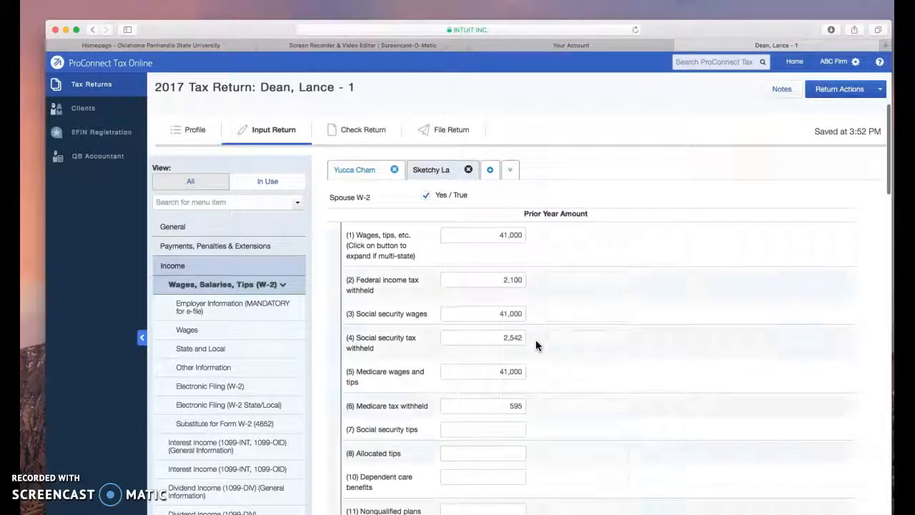
left_click(488, 329)
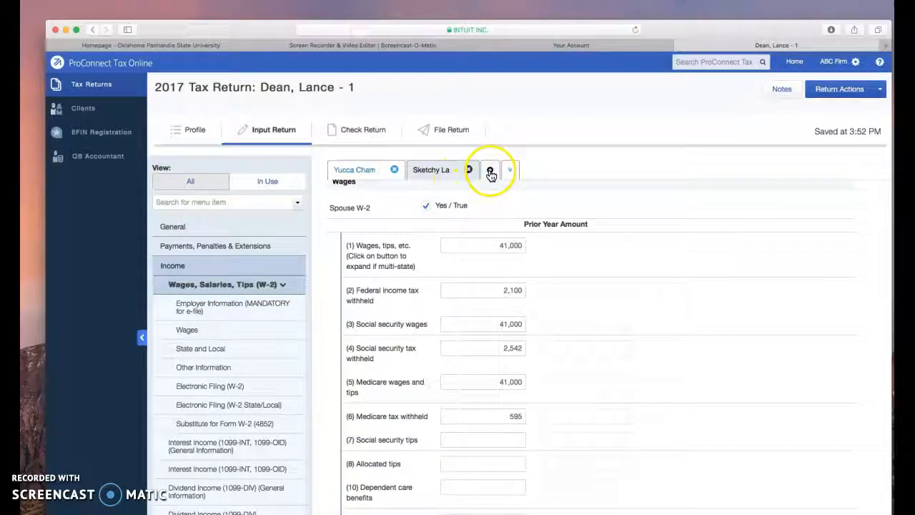
Step: Open Adjustments to Income among the deductions and check the spouse's traditional IRA contribution
left_click(204, 287)
left_click(173, 266)
left_click(179, 286)
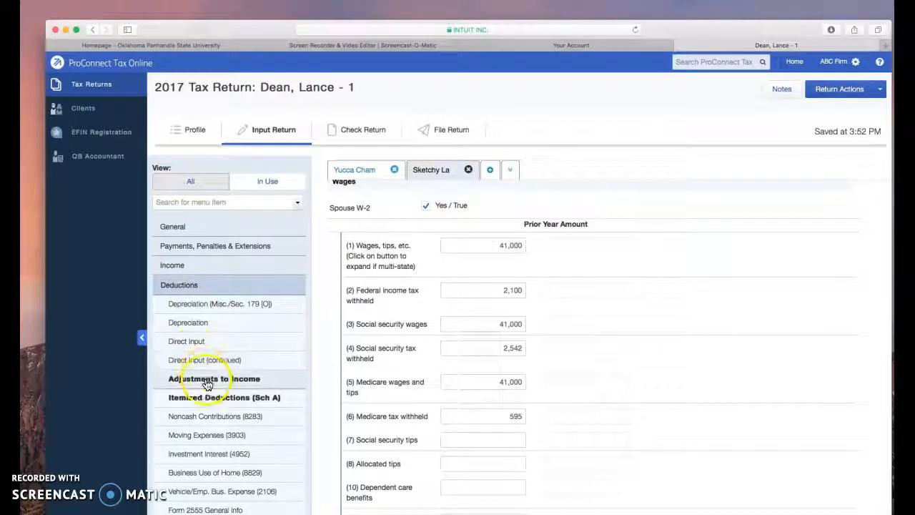
left_click(236, 380)
scroll(480, 351, "down", 1)
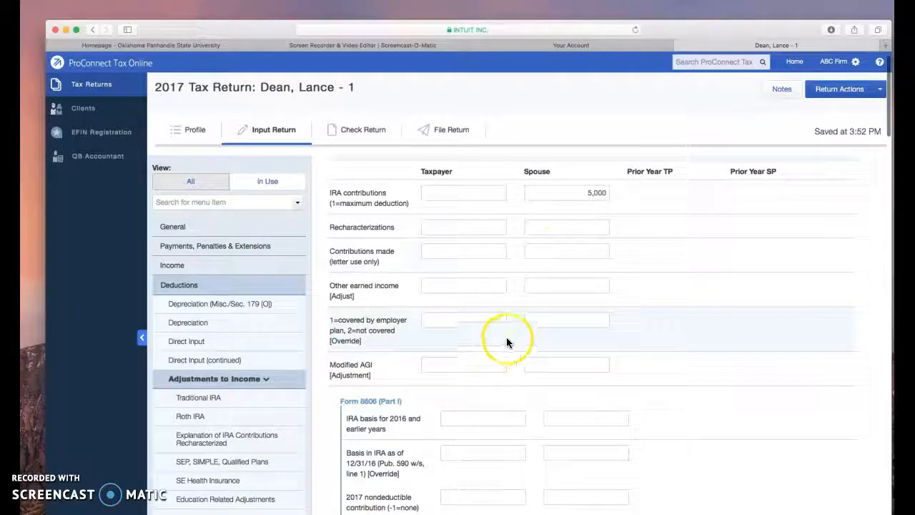
left_click(577, 193)
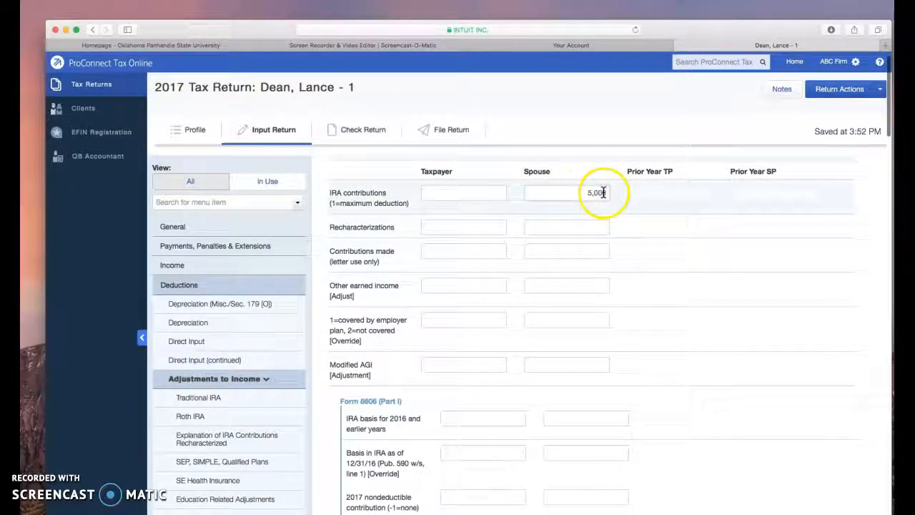
Step: Open Itemized Deductions (Sch A) and review the general override options and the medical expenses
left_click(216, 378)
left_click(213, 398)
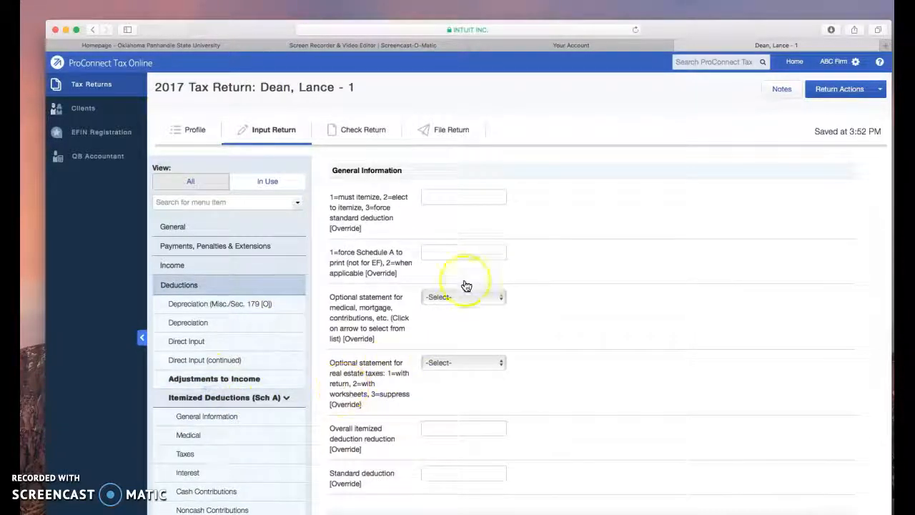
scroll(562, 323, "down", 3)
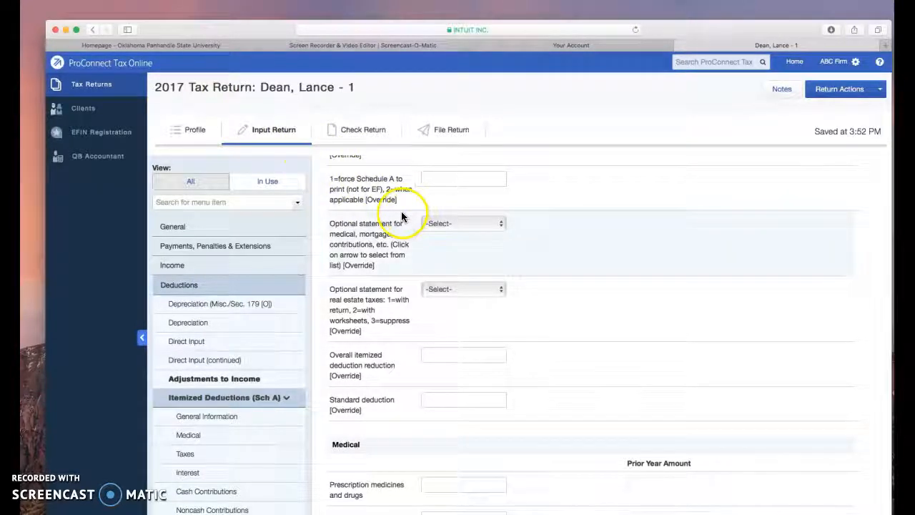
scroll(580, 283, "down", 2)
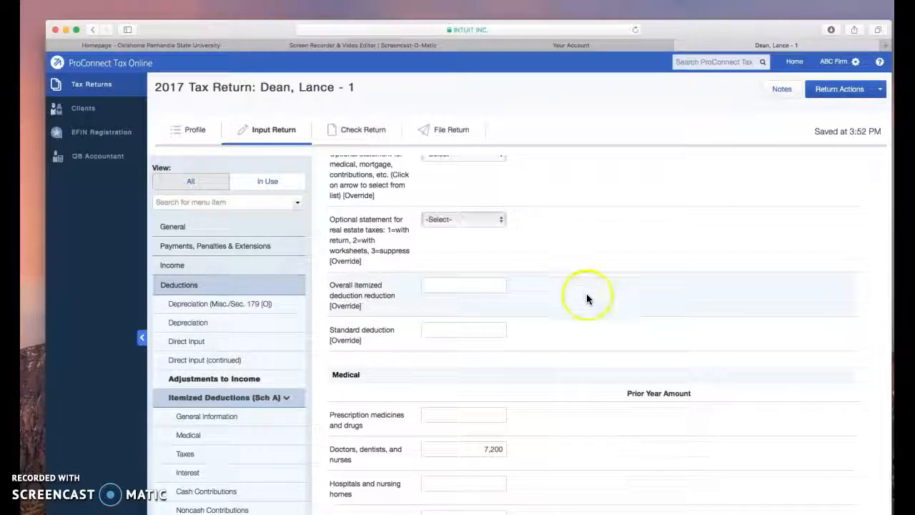
scroll(585, 292, "down", 3)
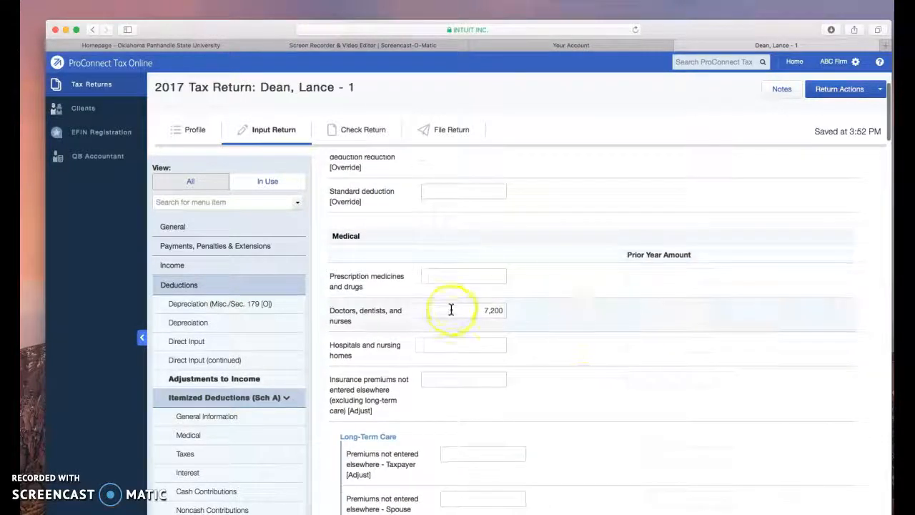
scroll(538, 333, "down", 1)
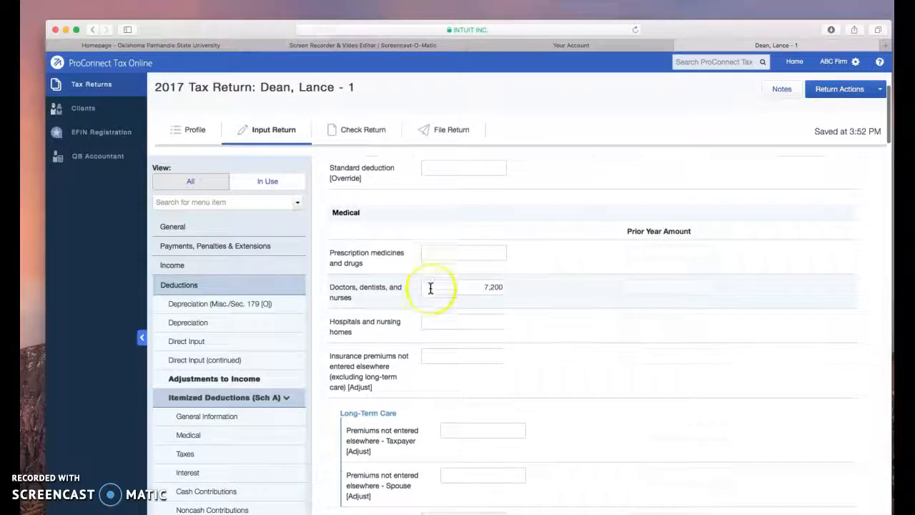
scroll(556, 310, "down", 11)
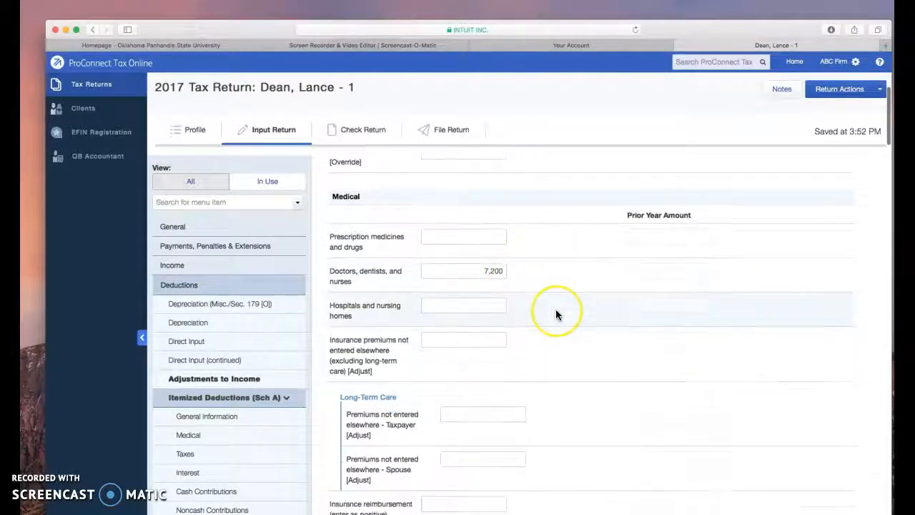
scroll(555, 310, "down", 10)
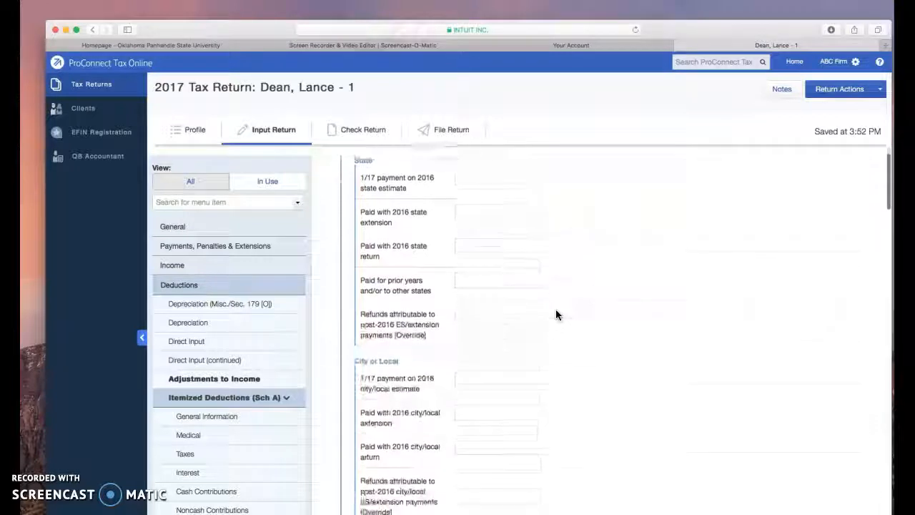
scroll(556, 315, "down", 5)
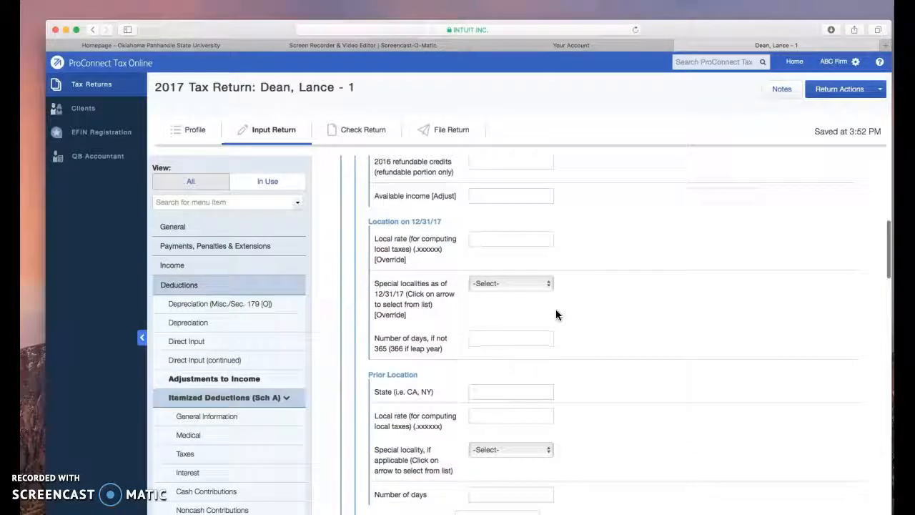
Step: Go to the Taxes section of Schedule A and check the principal residence real estate tax and Form 1098 mortgage interest
left_click(198, 456)
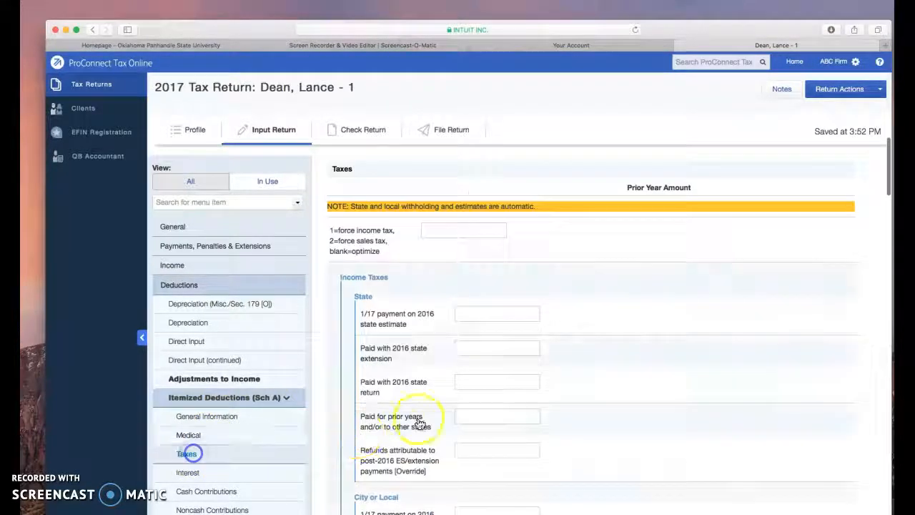
scroll(472, 358, "down", 8)
scroll(474, 356, "down", 10)
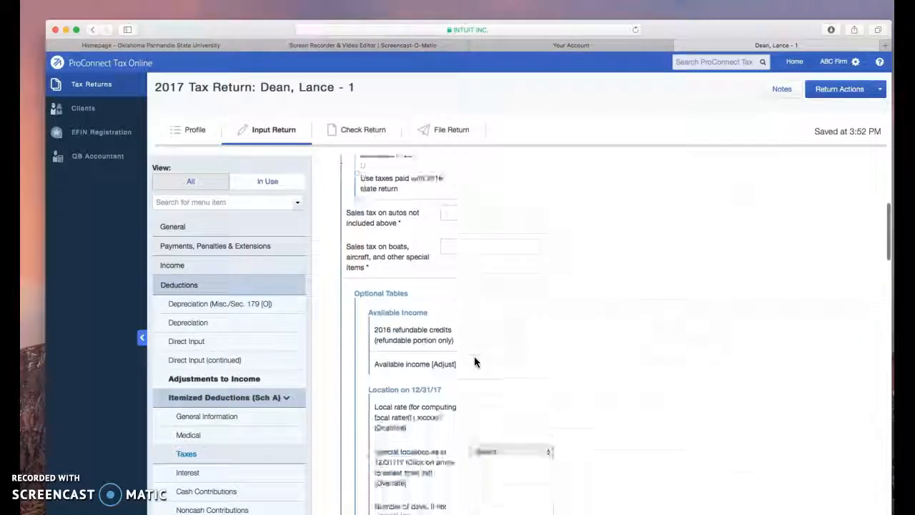
left_click(474, 333)
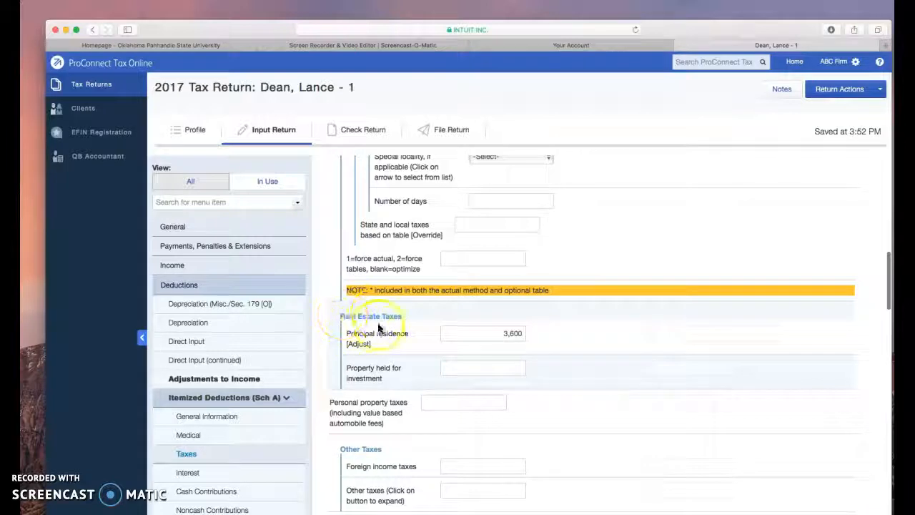
scroll(506, 343, "down", 5)
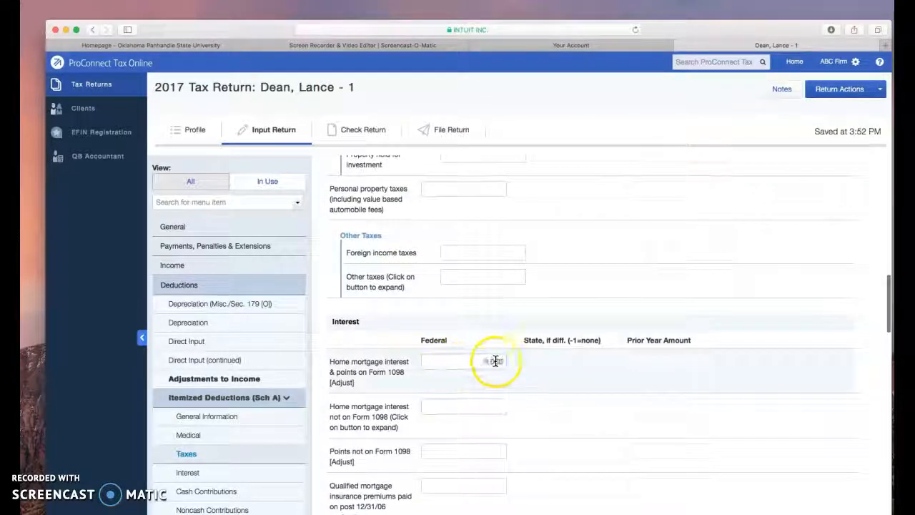
Step: Review the Schedule A home mortgage interest on Form 1098 and the cash contributions under the 50% limitation
scroll(494, 371, "down", 4)
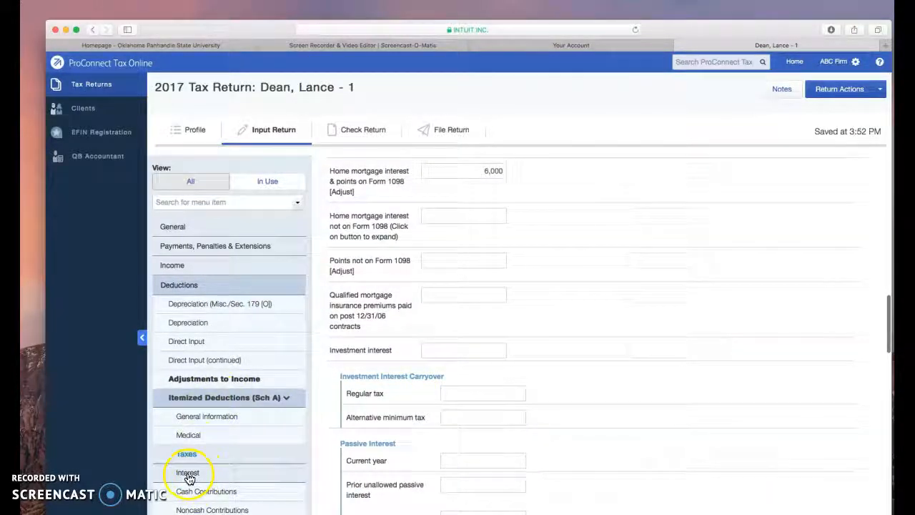
left_click(206, 491)
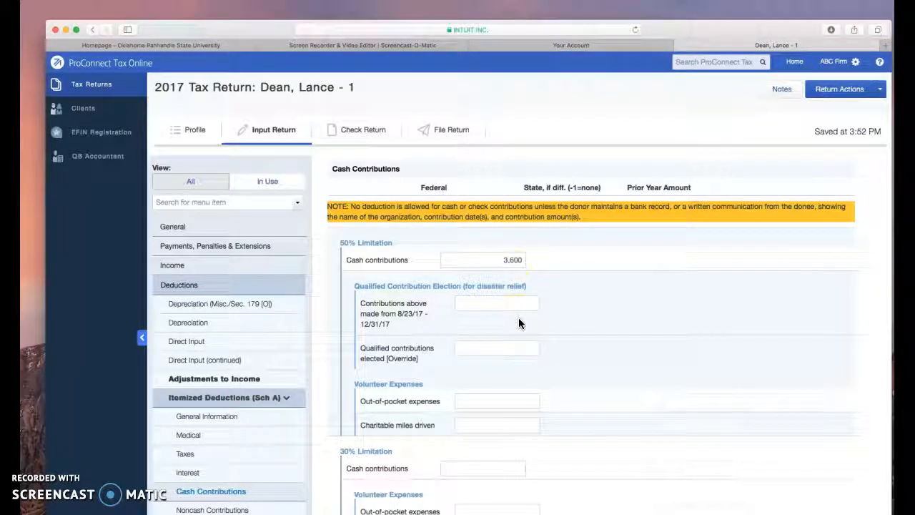
left_click(517, 257)
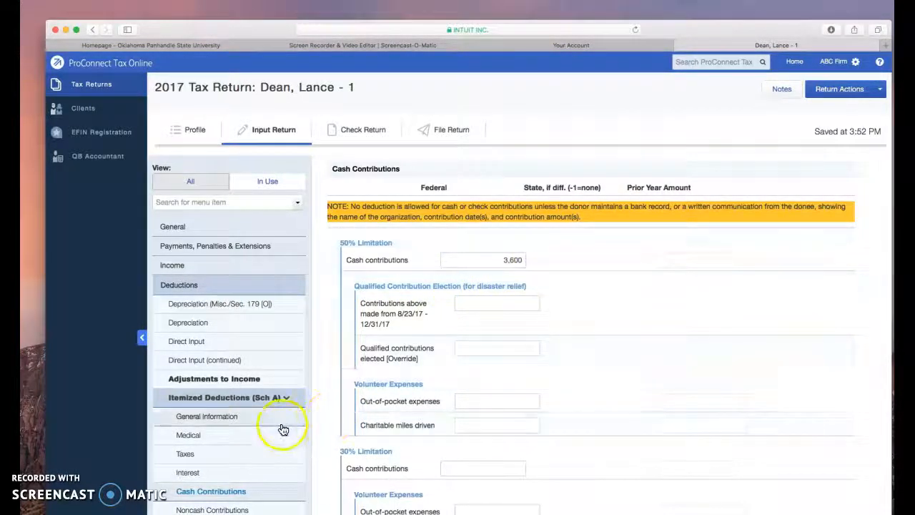
scroll(284, 429, "down", 10)
scroll(283, 429, "down", 4)
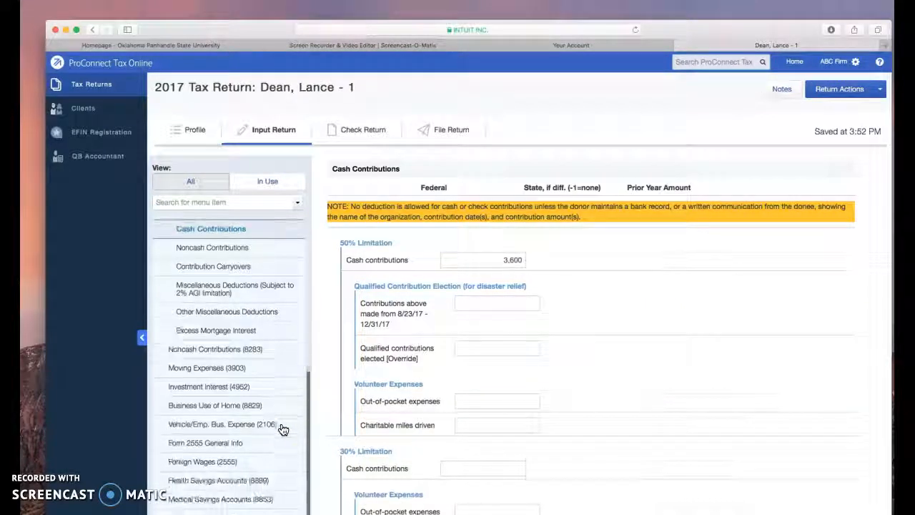
scroll(283, 429, "up", 6)
scroll(546, 381, "up", 15)
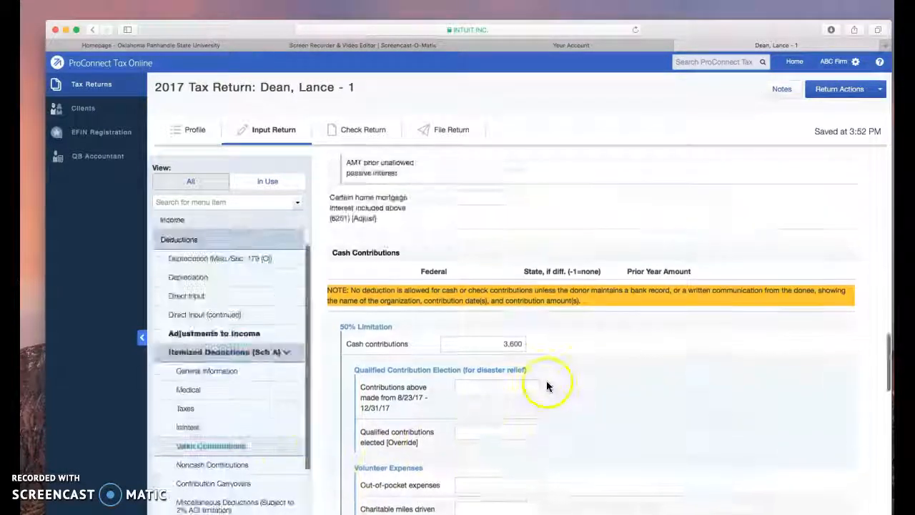
Step: Look back through the Schedule A real estate taxes, medical expenses and general override options up to General Information
scroll(459, 317, "up", 2)
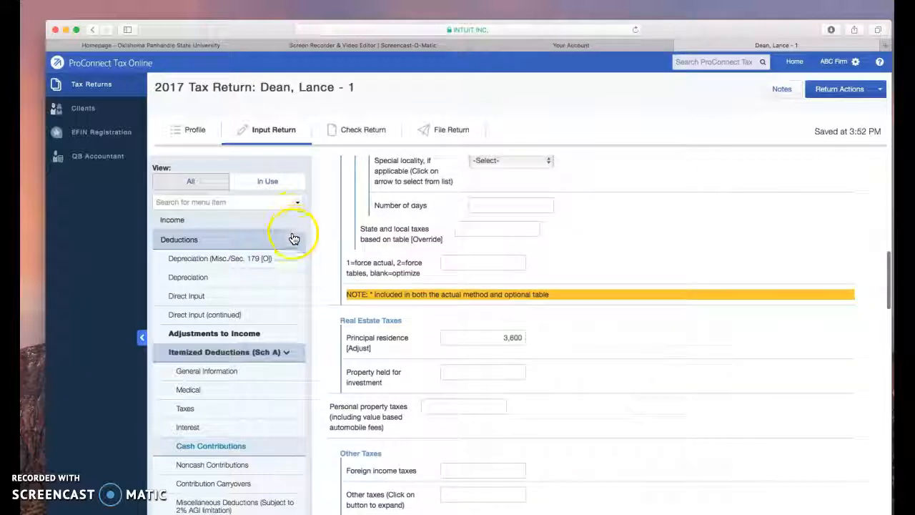
scroll(294, 236, "up", 2)
scroll(510, 183, "up", 10)
scroll(501, 185, "up", 12)
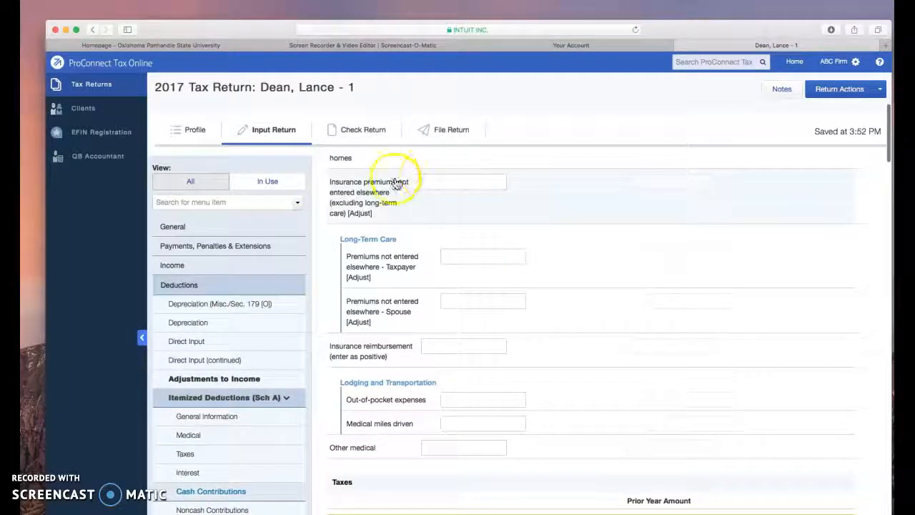
scroll(238, 258, "up", 5)
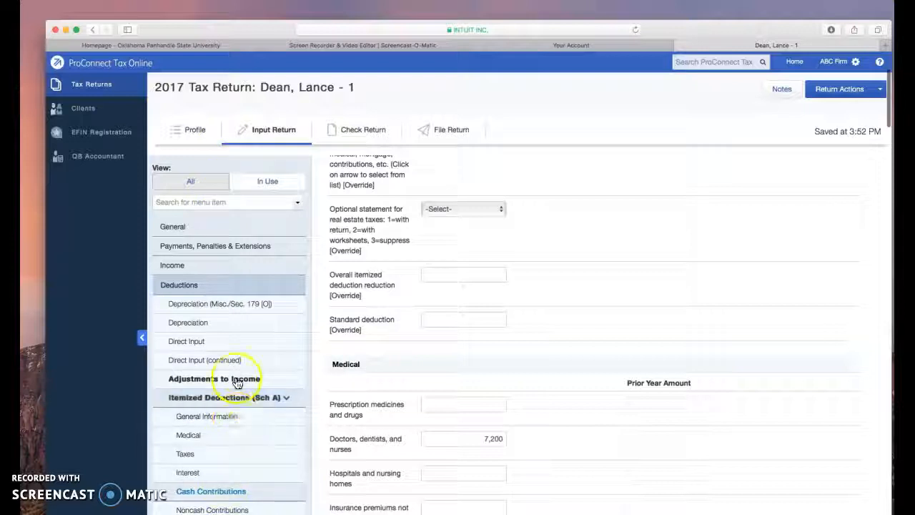
scroll(230, 223, "up", 1)
scroll(230, 226, "down", 1)
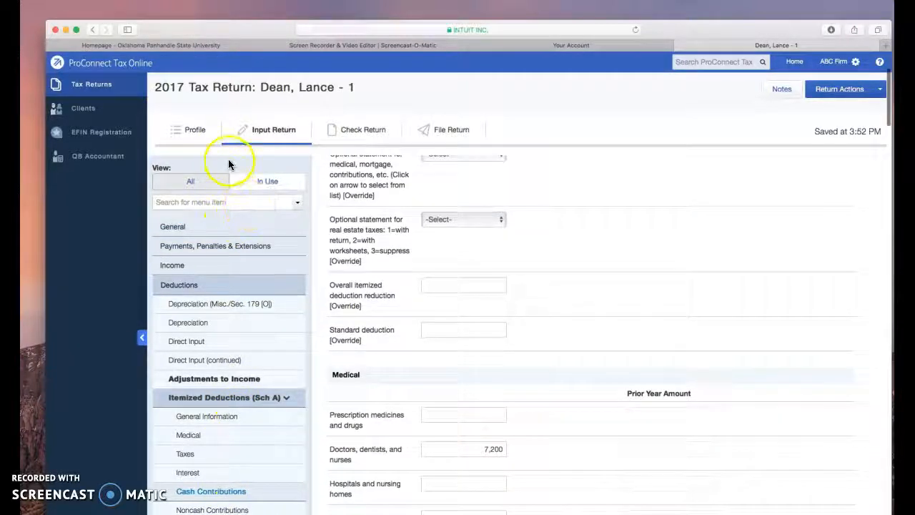
scroll(233, 175, "up", 5)
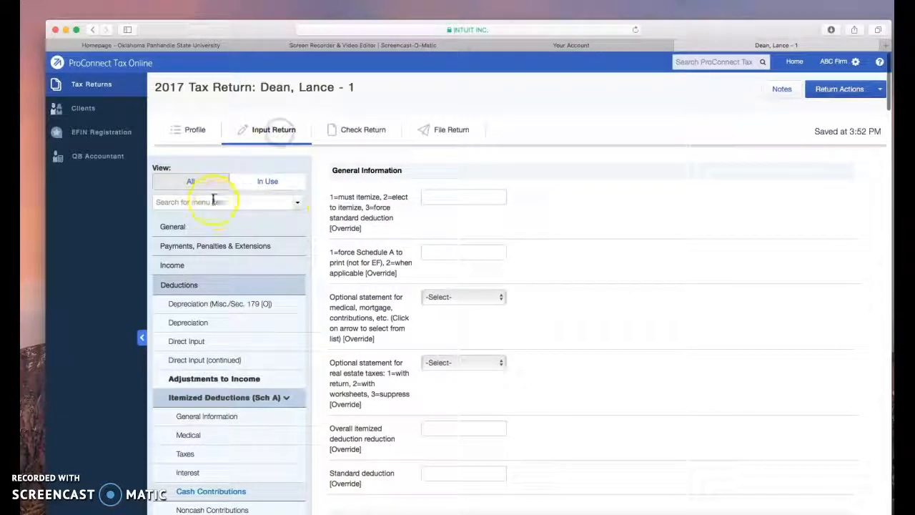
Step: Check the return, expand the list of critical diagnostics and open the one about the spouse's missing occupation
left_click(379, 135)
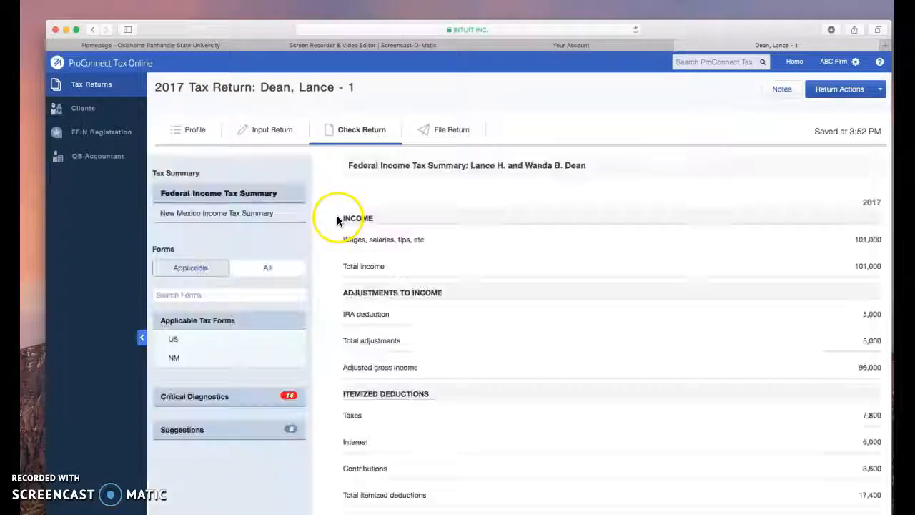
left_click(290, 399)
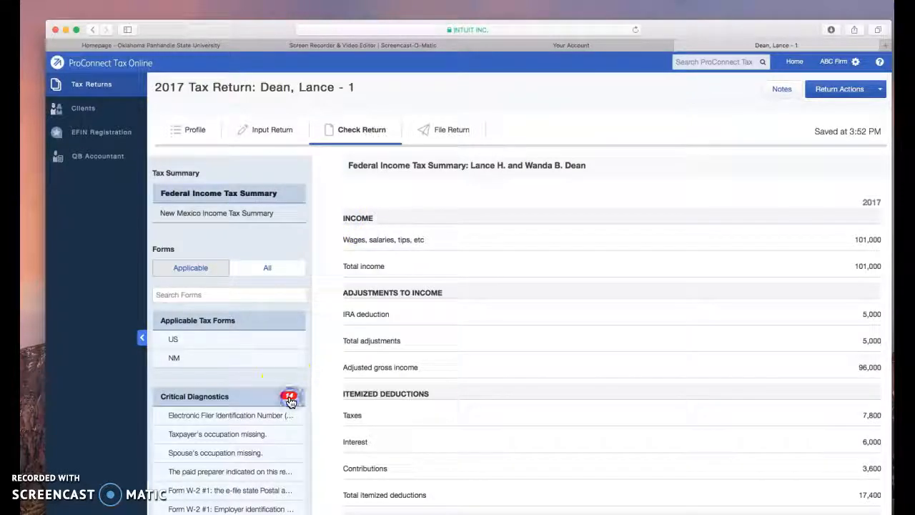
scroll(293, 400, "down", 3)
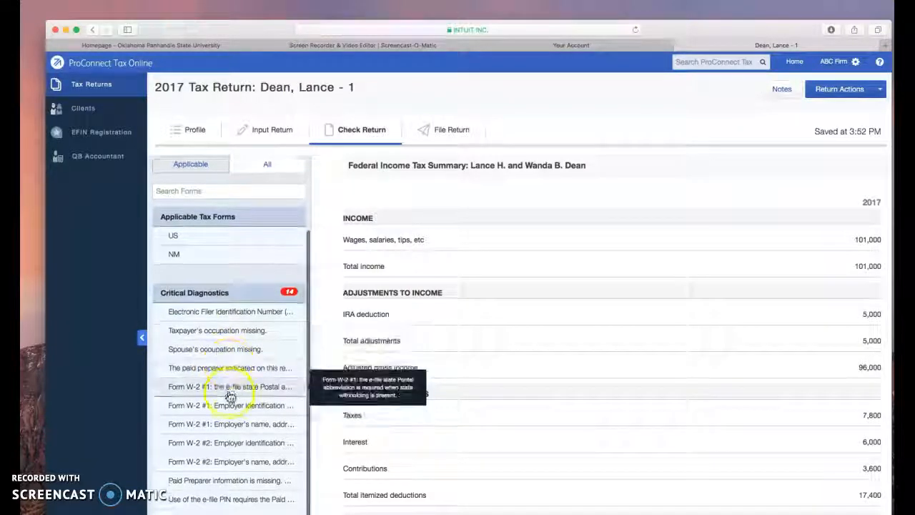
scroll(230, 393, "down", 1)
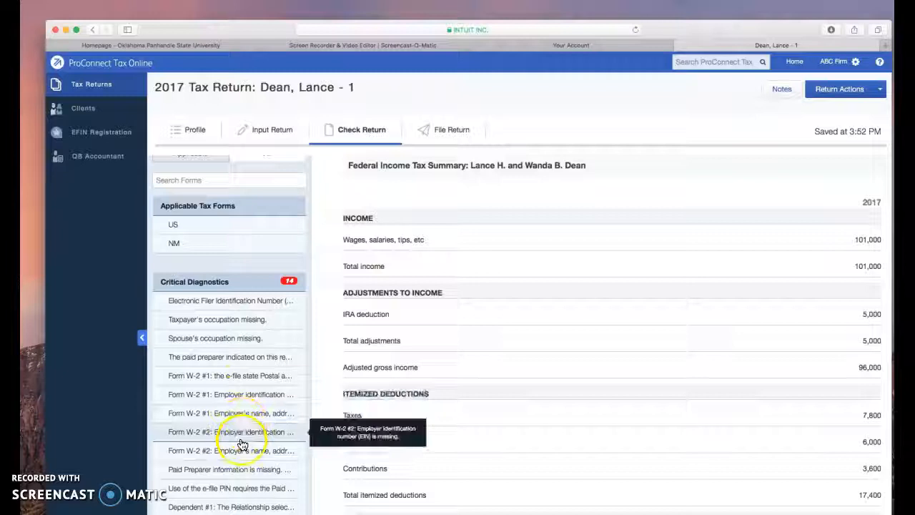
left_click(236, 339)
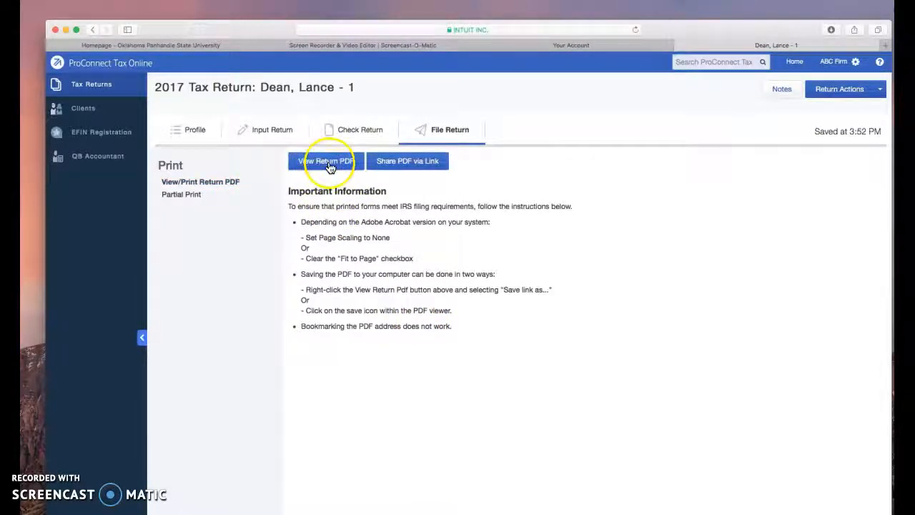
Step: Open the return PDF from File Return and review the client letter, Tax Reform Impact Summary, federal and New Mexico summaries, and Form 8879
left_click(330, 166)
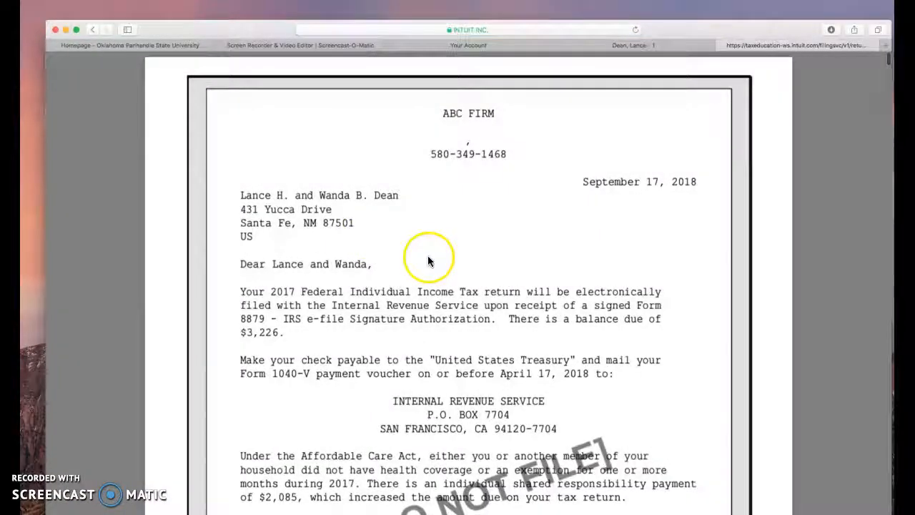
scroll(427, 263, "down", 15)
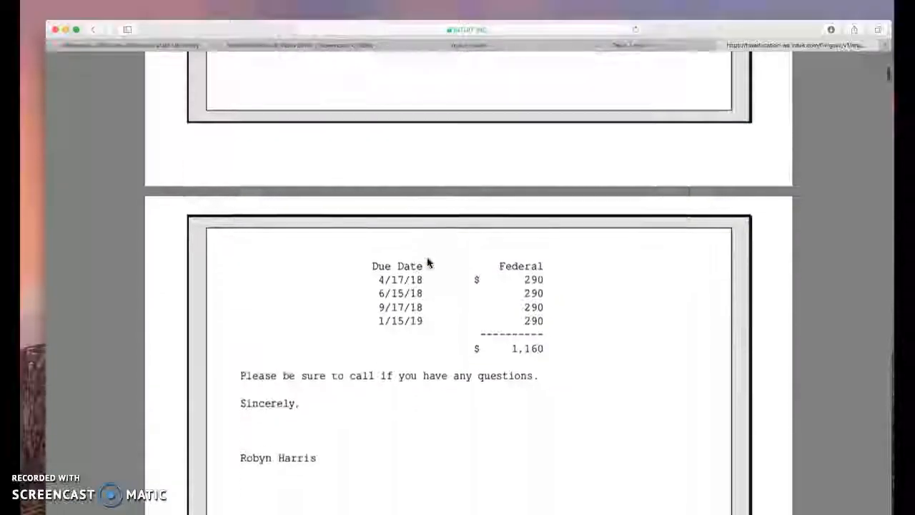
scroll(427, 262, "down", 10)
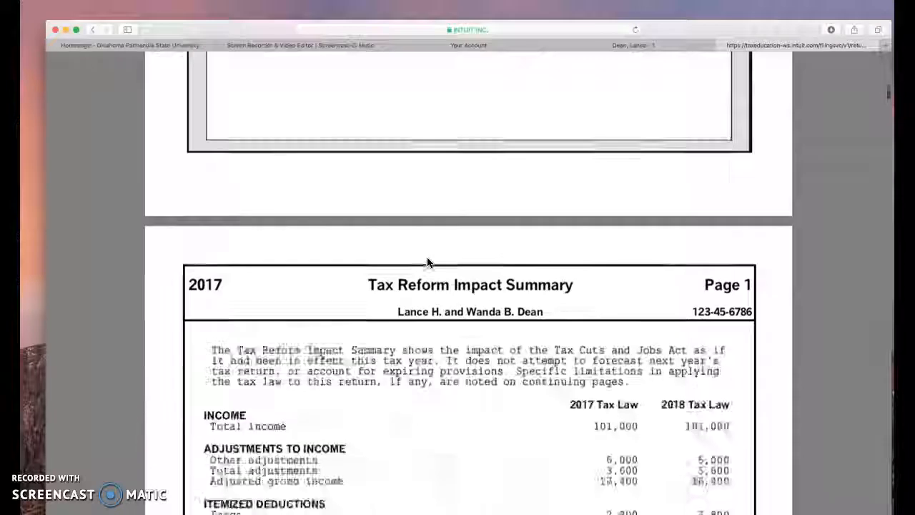
scroll(428, 263, "down", 10)
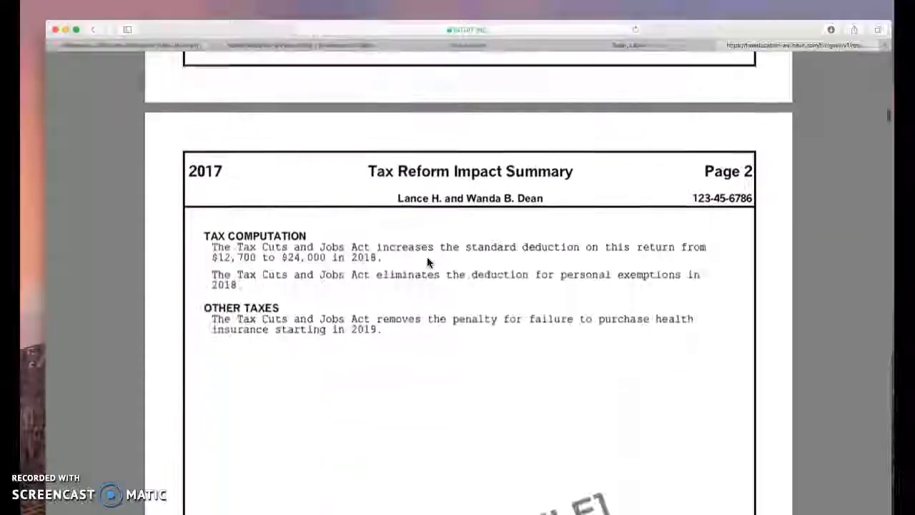
scroll(428, 262, "down", 12)
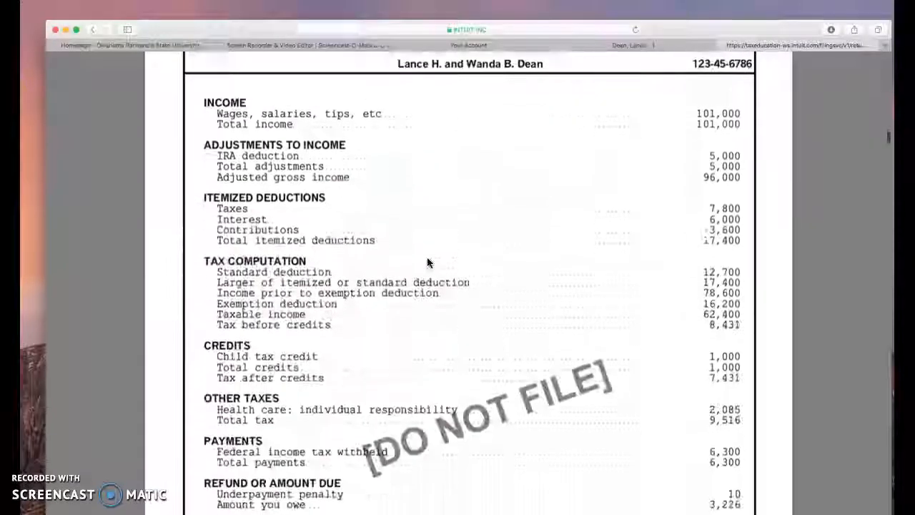
scroll(427, 262, "down", 12)
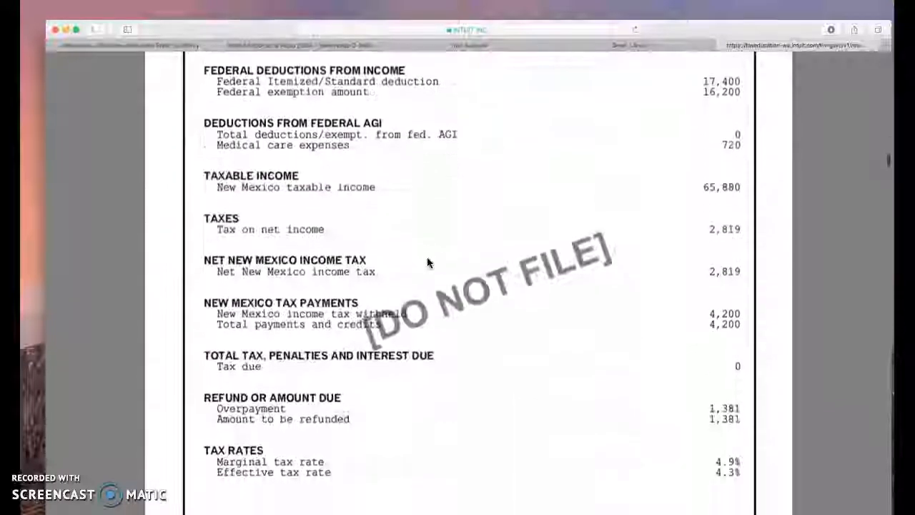
scroll(427, 263, "down", 12)
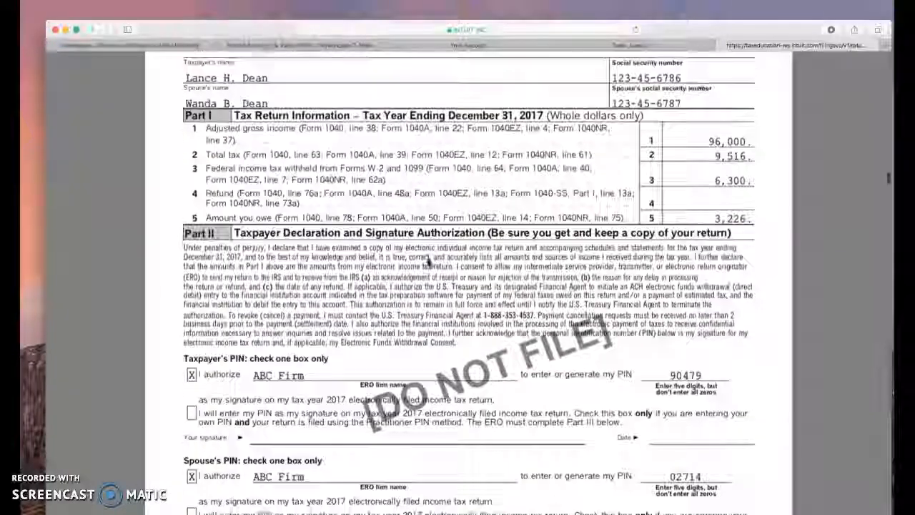
scroll(428, 263, "down", 12)
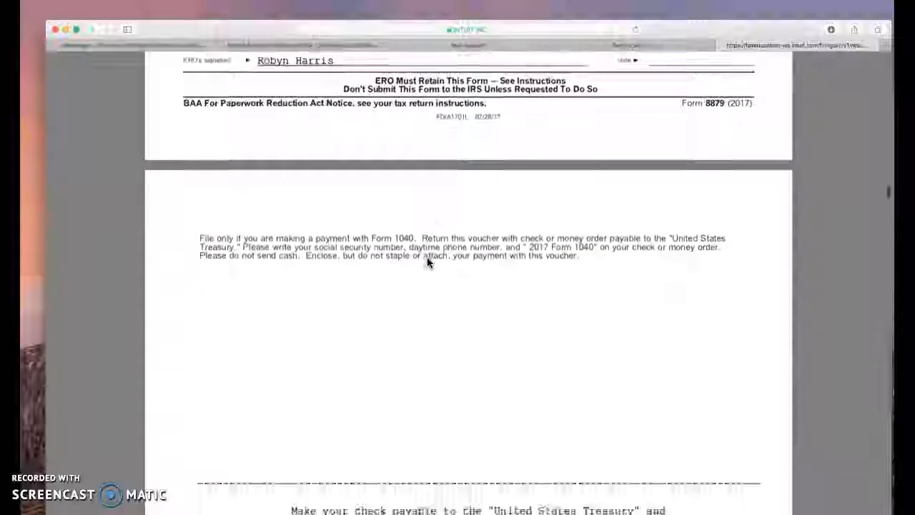
Step: Examine page 1 of Form 1040 in the PDF, covering filing status, dependents, wages, IRA deduction and adjusted gross income
scroll(426, 262, "down", 8)
scroll(427, 262, "up", 2)
scroll(428, 263, "down", 10)
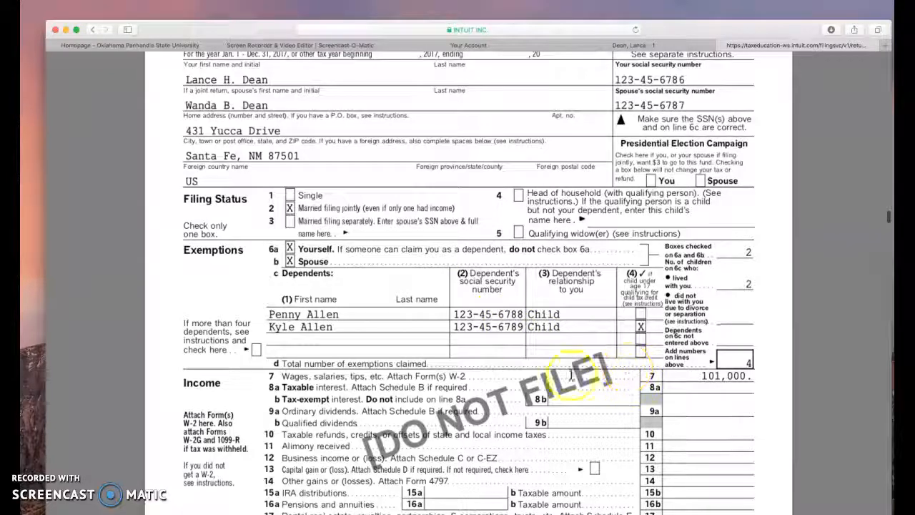
scroll(465, 350, "down", 6)
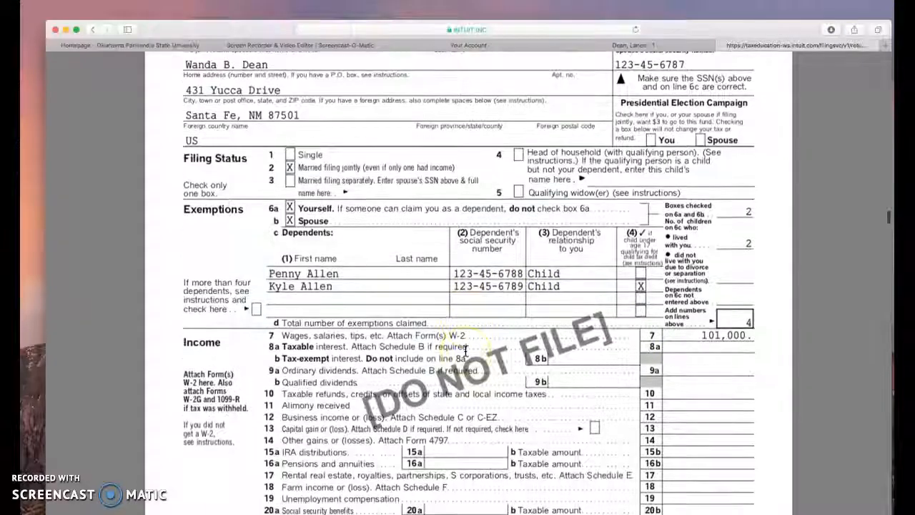
scroll(465, 350, "down", 13)
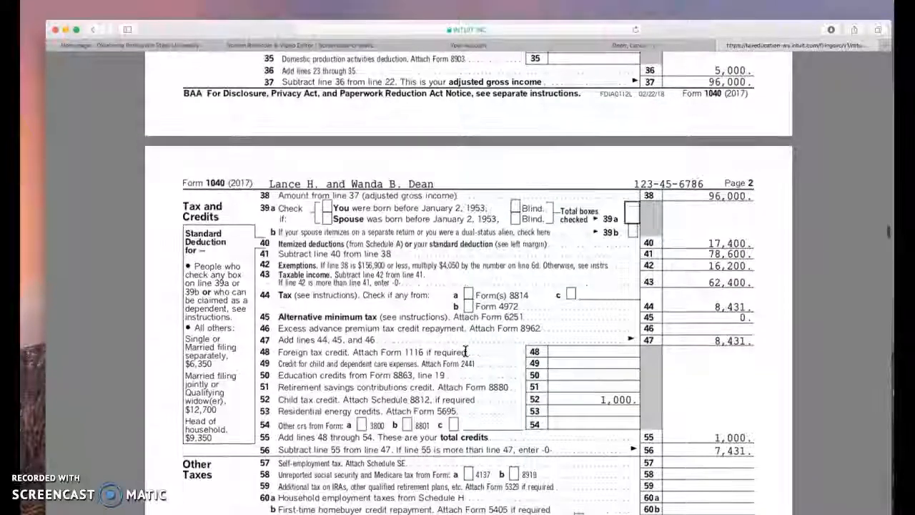
scroll(465, 350, "up", 10)
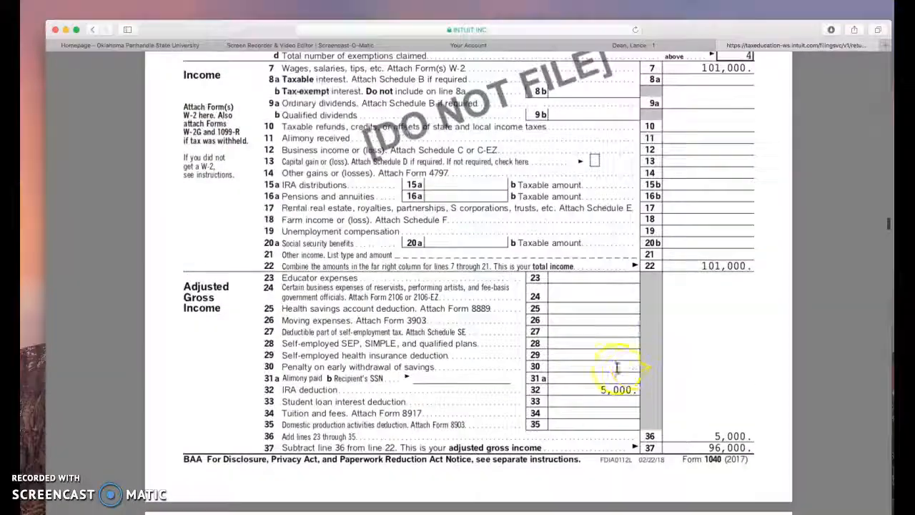
scroll(537, 322, "down", 1)
scroll(566, 310, "up", 8)
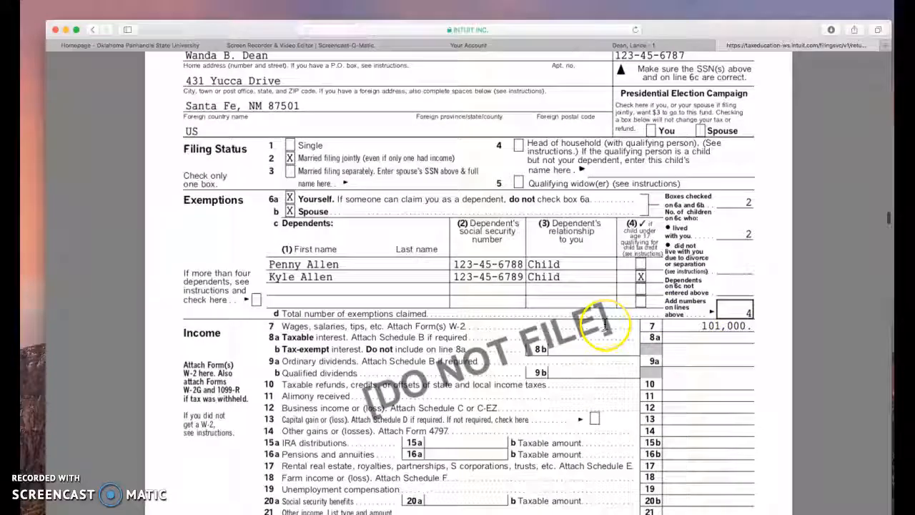
scroll(416, 291, "down", 12)
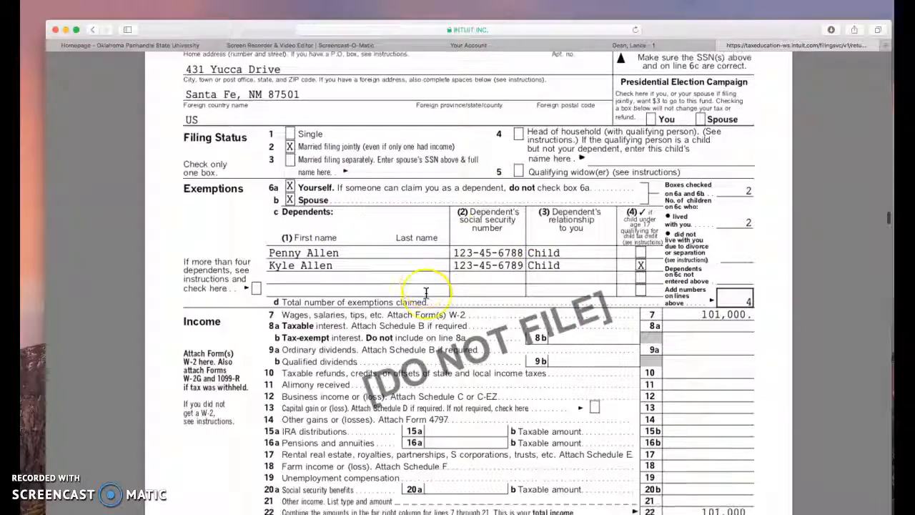
Step: Examine page 2 of Form 1040, covering the child tax credit, other taxes, payments and the amount owed
scroll(501, 264, "down", 2)
left_click(589, 233)
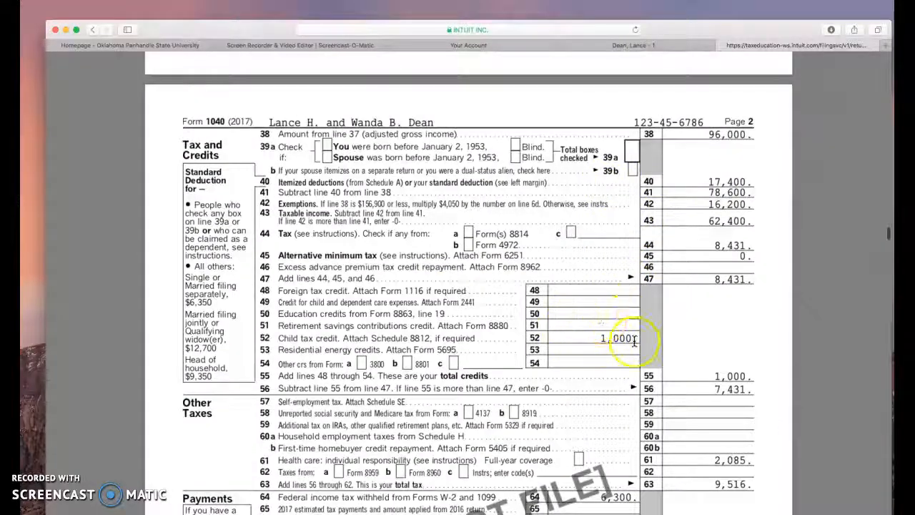
scroll(607, 345, "down", 2)
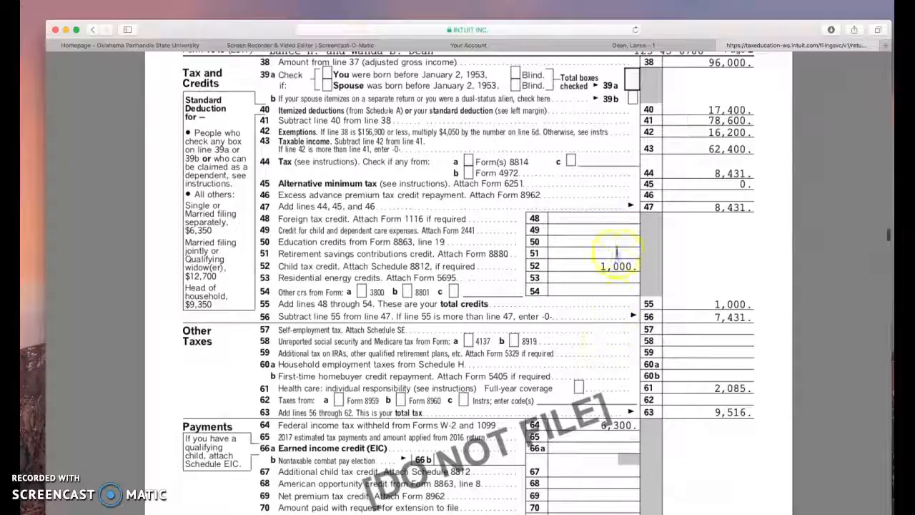
scroll(619, 265, "down", 5)
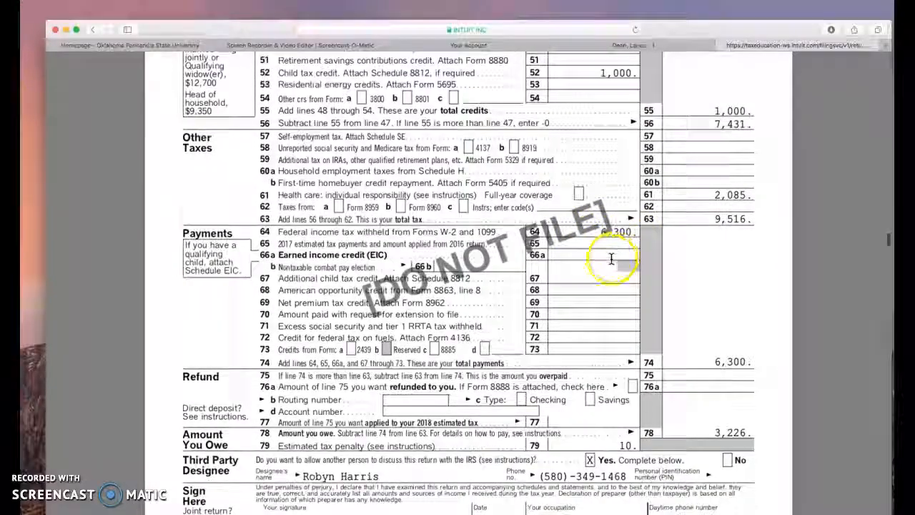
scroll(611, 259, "down", 4)
left_click(747, 312)
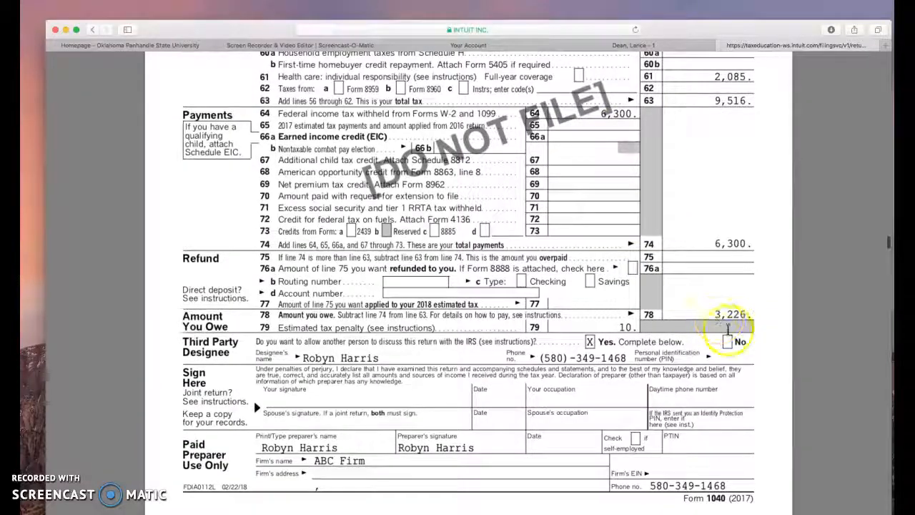
Step: Review the Schedule A itemized deductions and the Form 8867 due diligence questions in the PDF
scroll(566, 297, "down", 10)
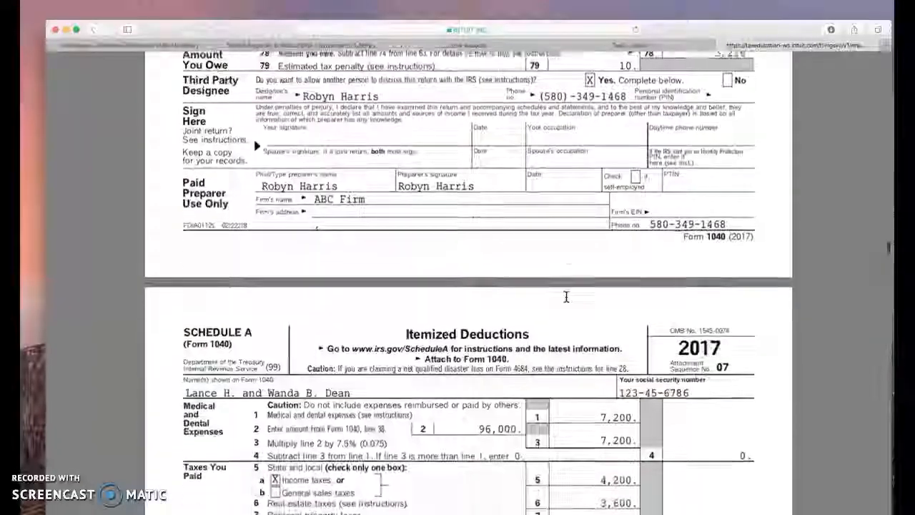
scroll(566, 296, "down", 5)
scroll(551, 251, "up", 1)
left_click(537, 206)
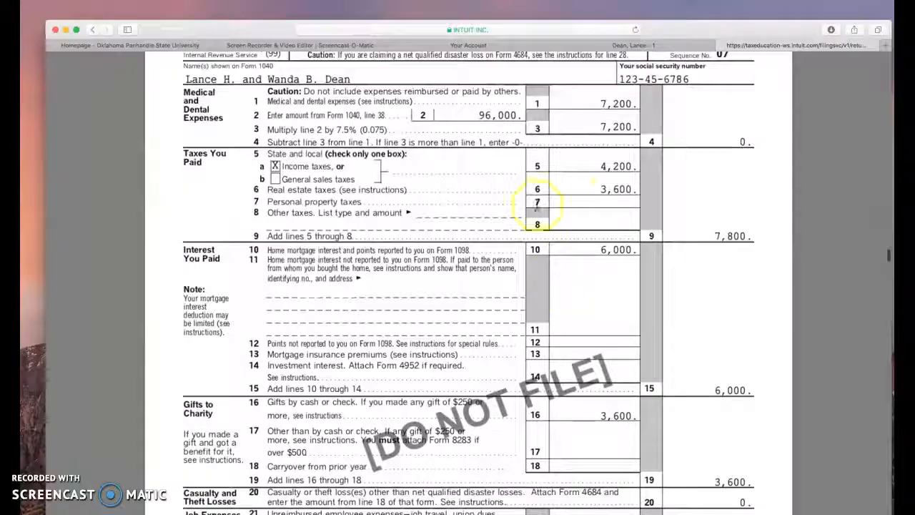
scroll(605, 314, "down", 20)
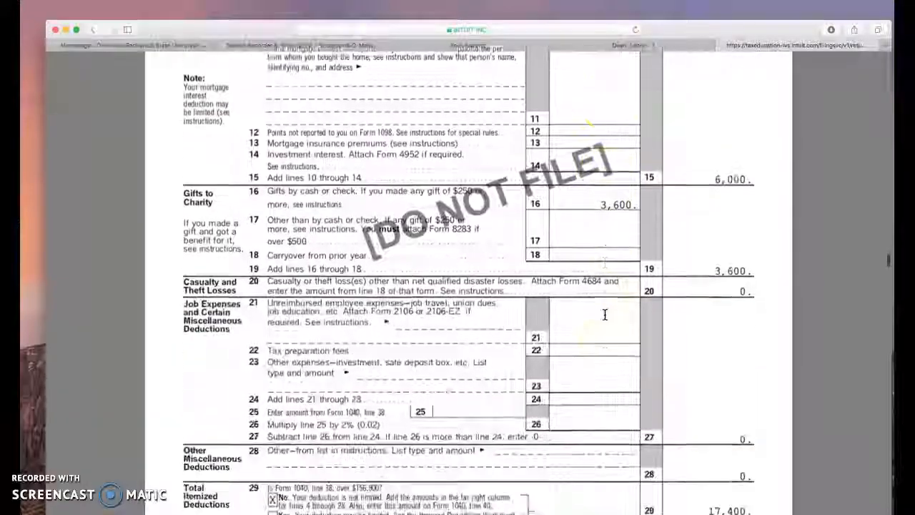
scroll(605, 315, "down", 12)
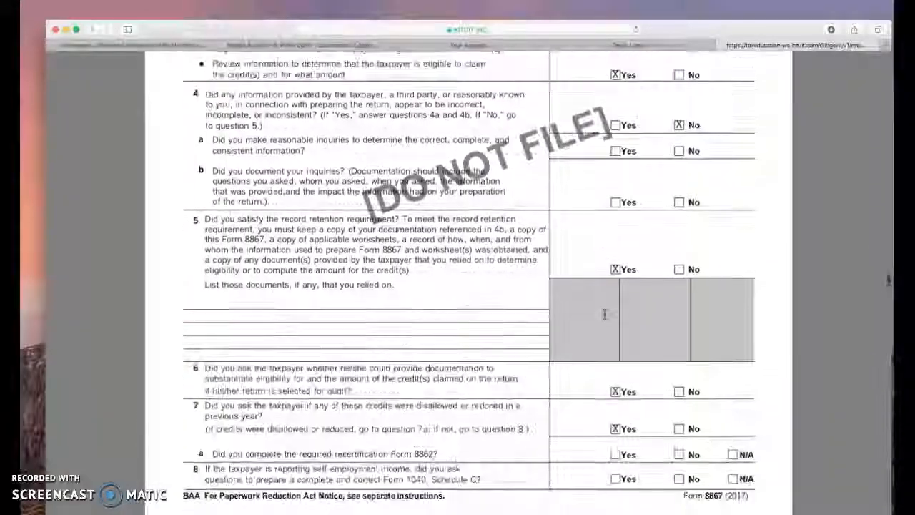
scroll(605, 314, "down", 2)
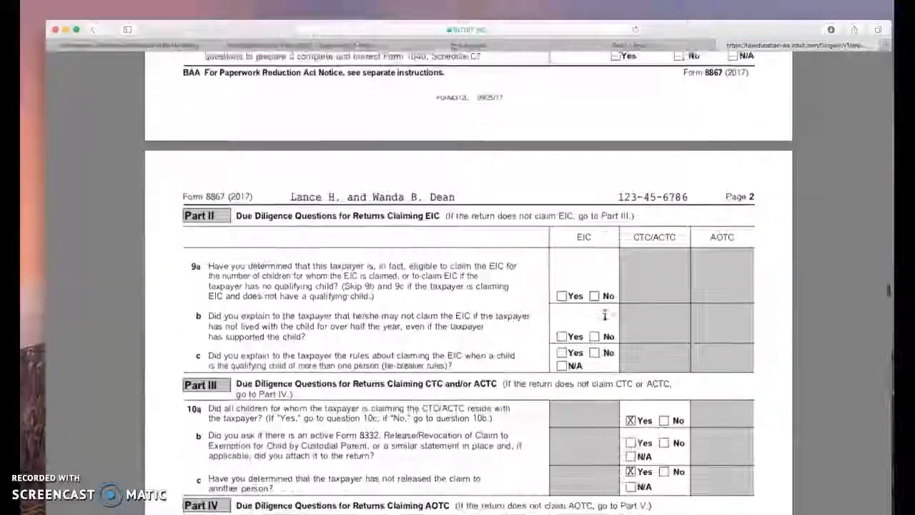
Step: Go back to the start of the return PDF and close it to return to the File Return page
scroll(605, 315, "up", 20)
scroll(605, 315, "up", 20)
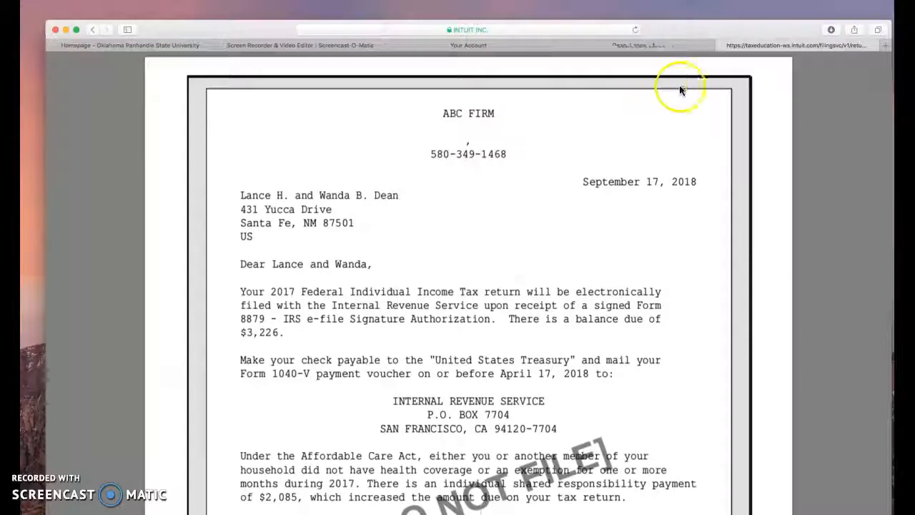
left_click(725, 46)
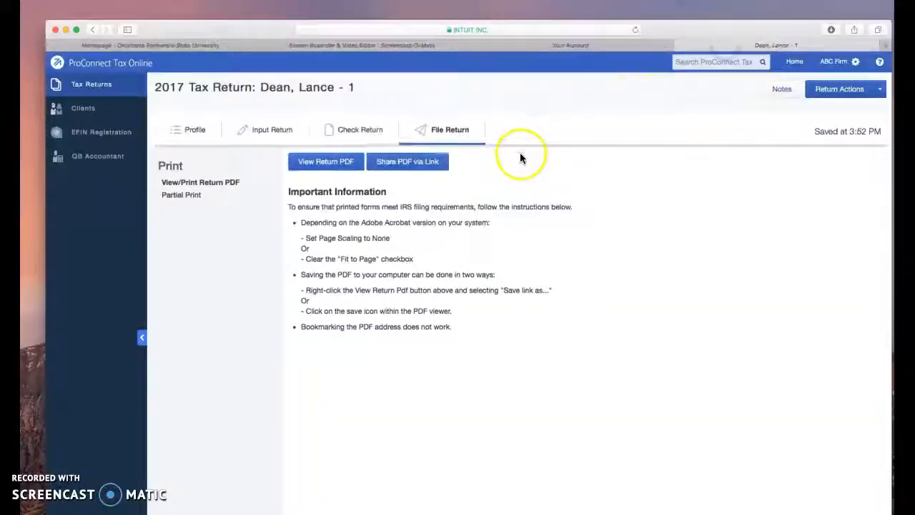